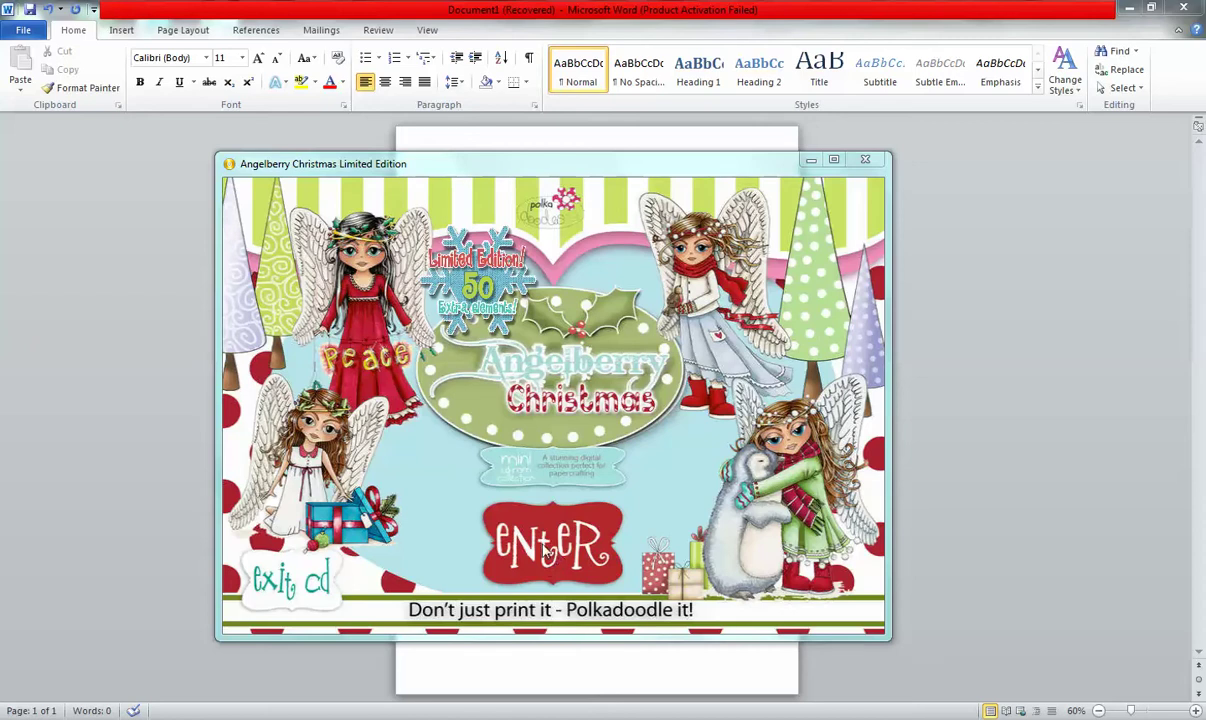
Open the coloured Peace angel stamp from the Angelberry Christmas CD's Coloured Stamps and move its viewer window off the stamp page.
{"action": "left_click", "coordinate": [546, 551]}
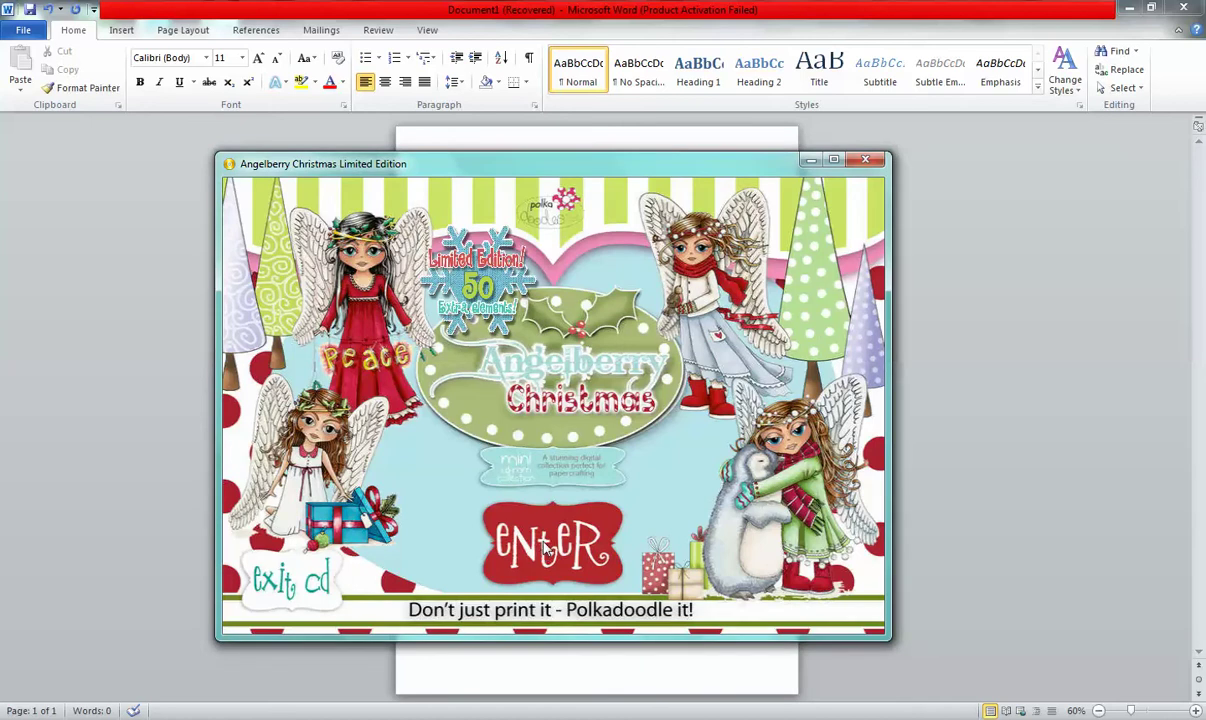
{"action": "left_click", "coordinate": [546, 549]}
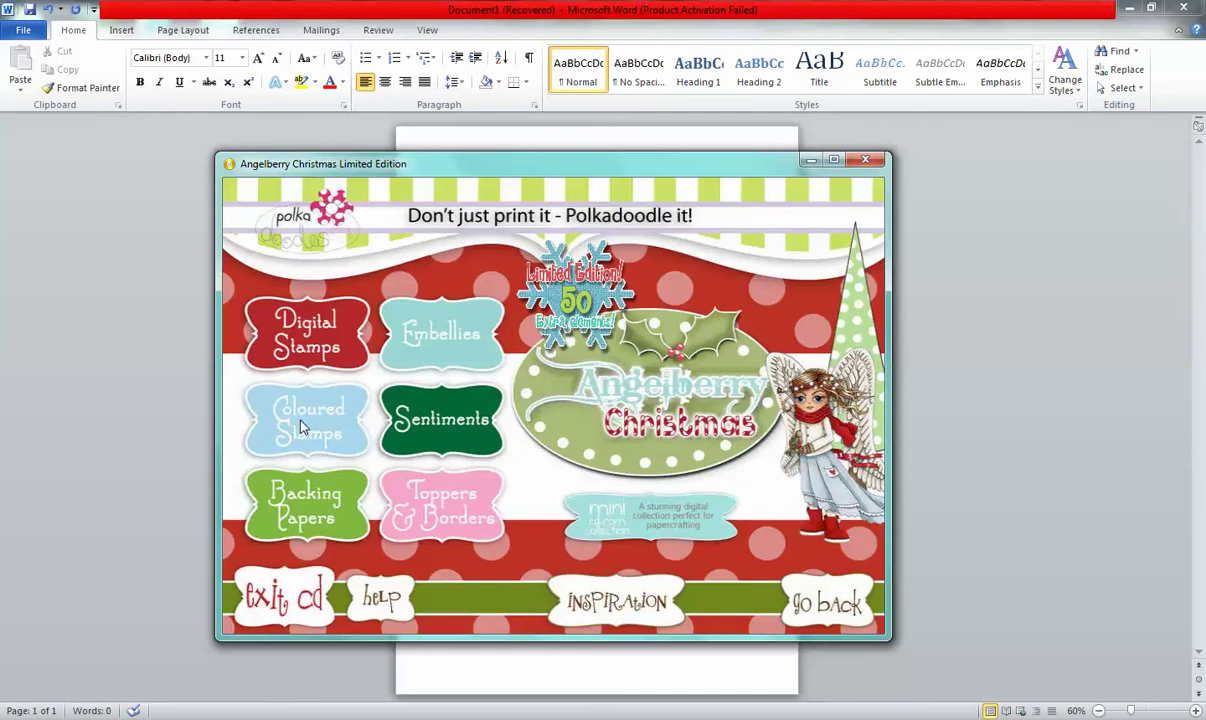
{"action": "left_click", "coordinate": [303, 427]}
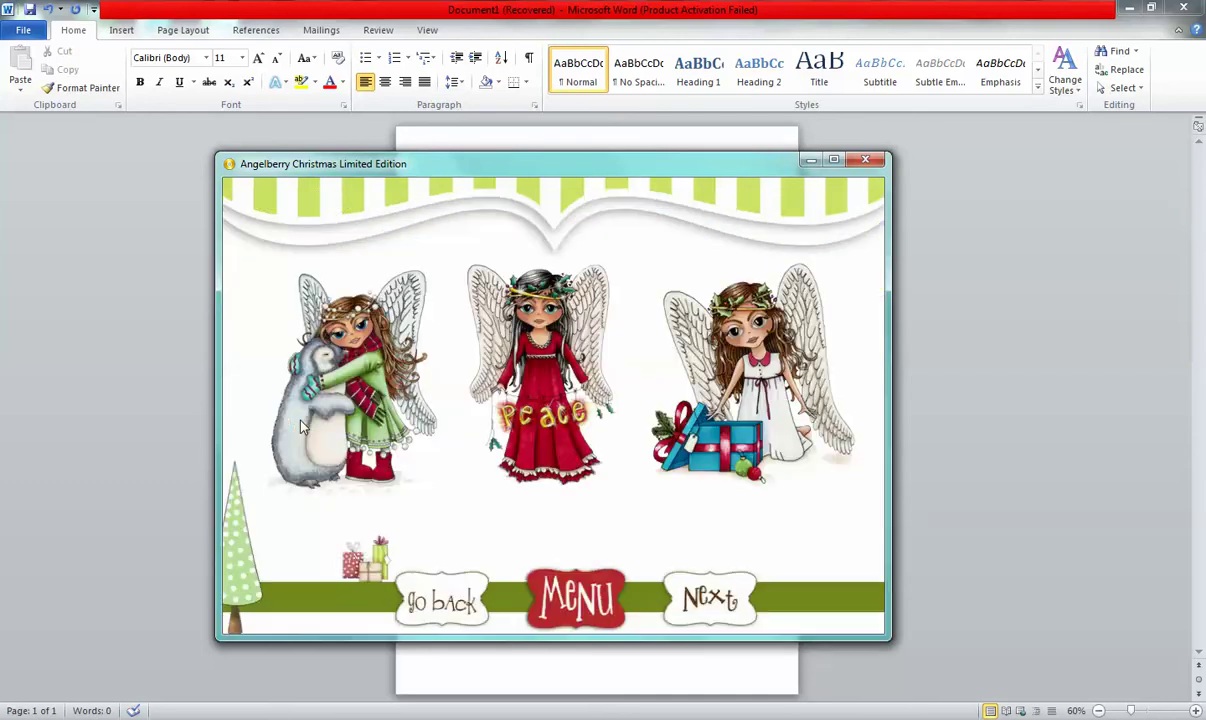
{"action": "left_click", "coordinate": [537, 375]}
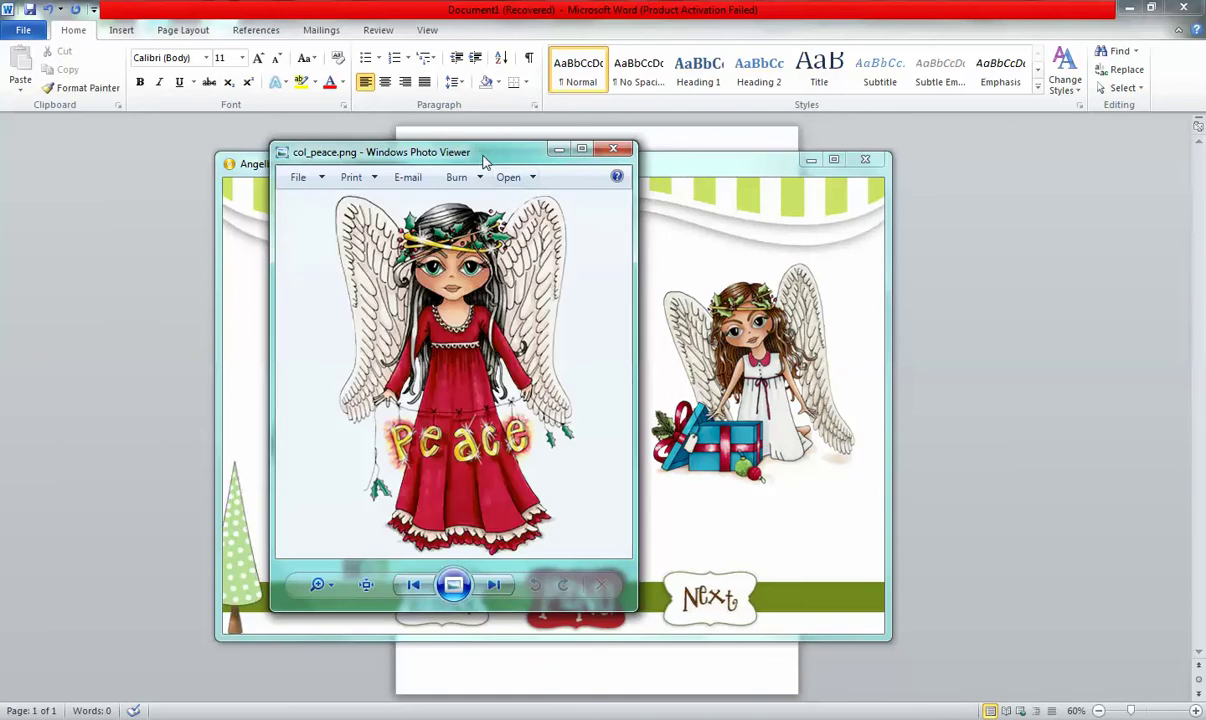
{"action": "left_click_drag", "start_coordinate": [483, 160], "coordinate": [267, 70]}
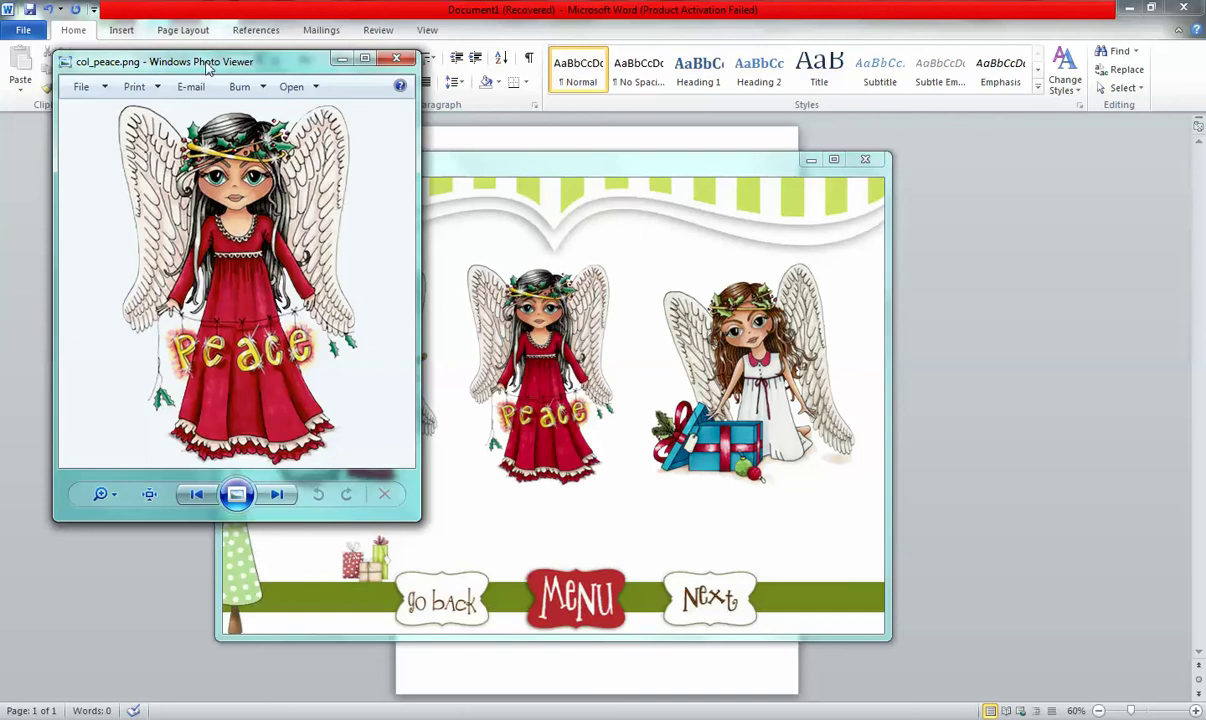
Open the print settings for the Peace angel picture and choose the HP Officejet Pro 8000 A809 Series printer.
{"action": "left_click", "coordinate": [145, 89]}
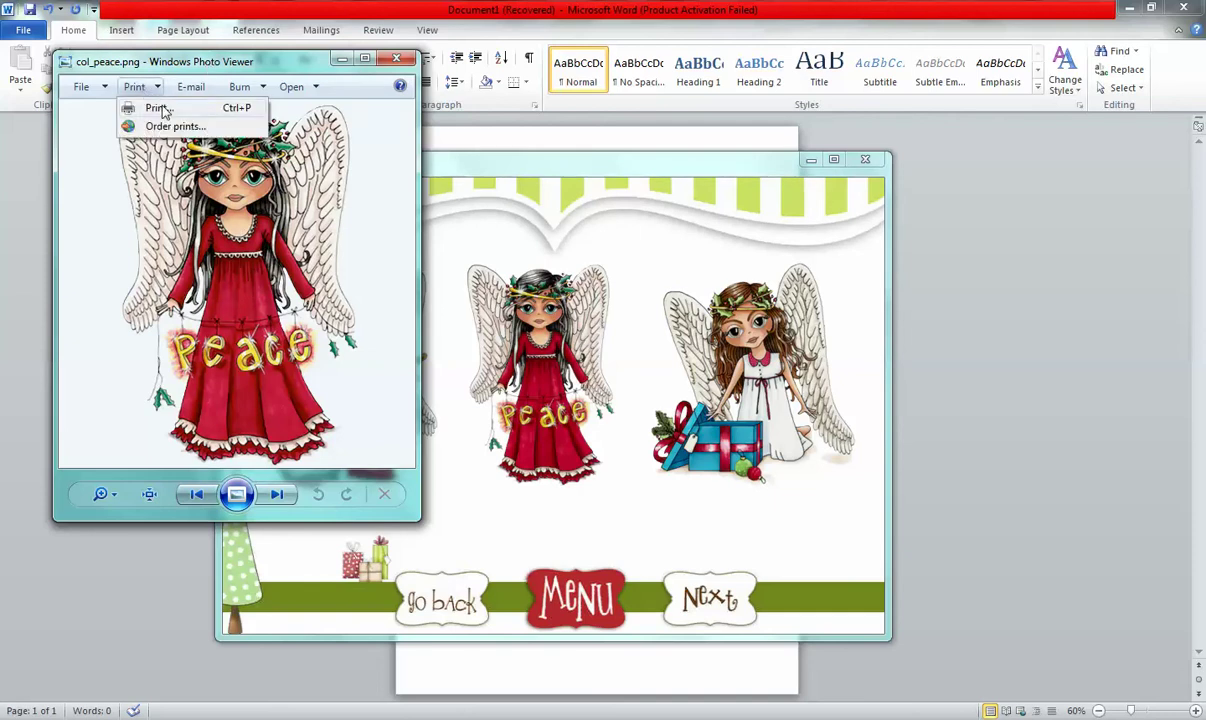
{"action": "left_click", "coordinate": [161, 109]}
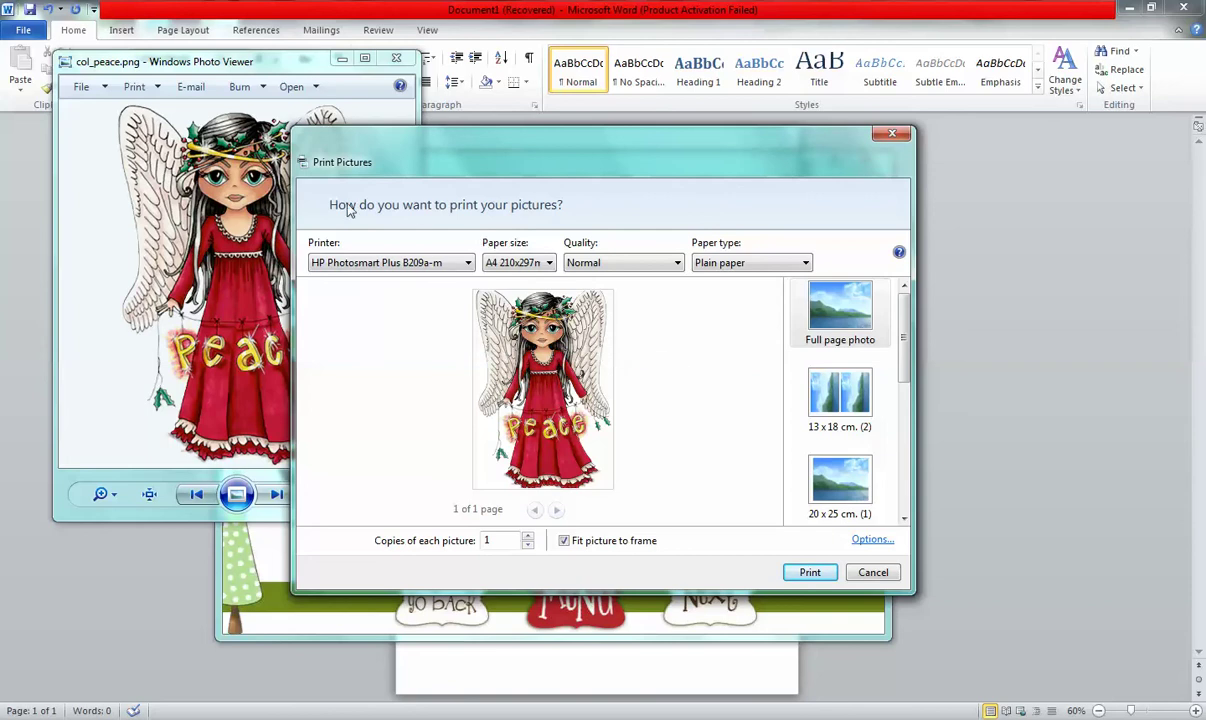
{"action": "left_click", "coordinate": [446, 258]}
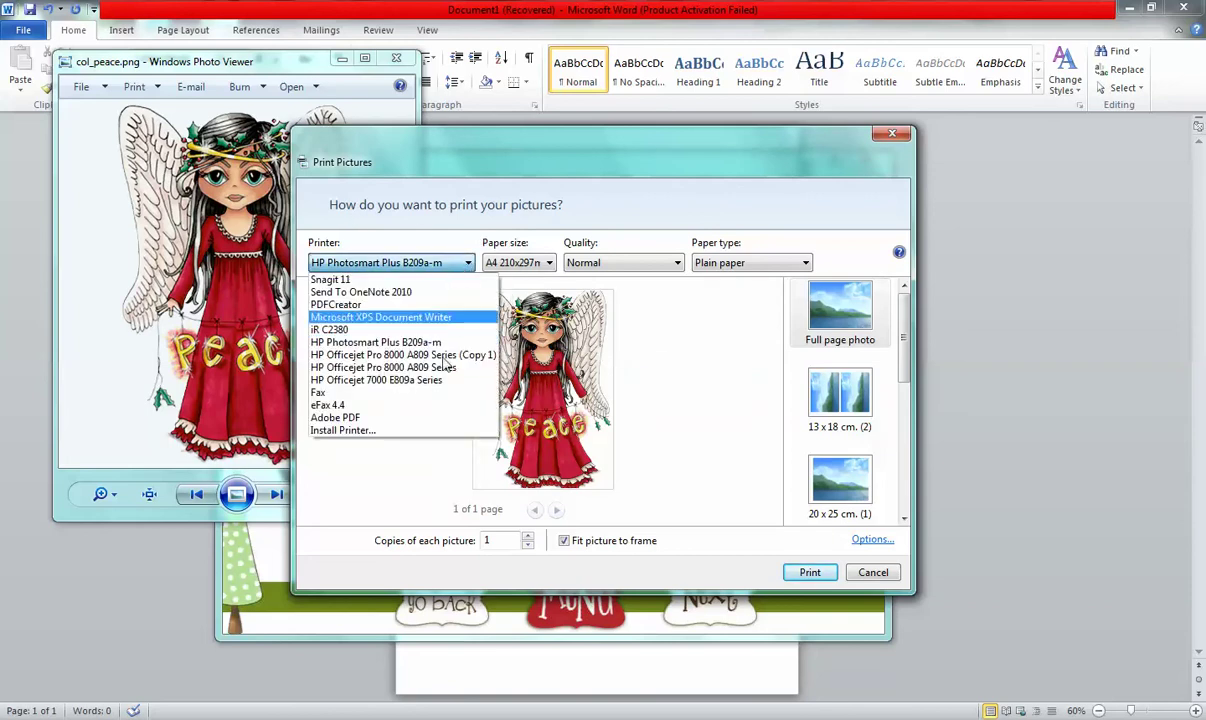
{"action": "left_click", "coordinate": [440, 367]}
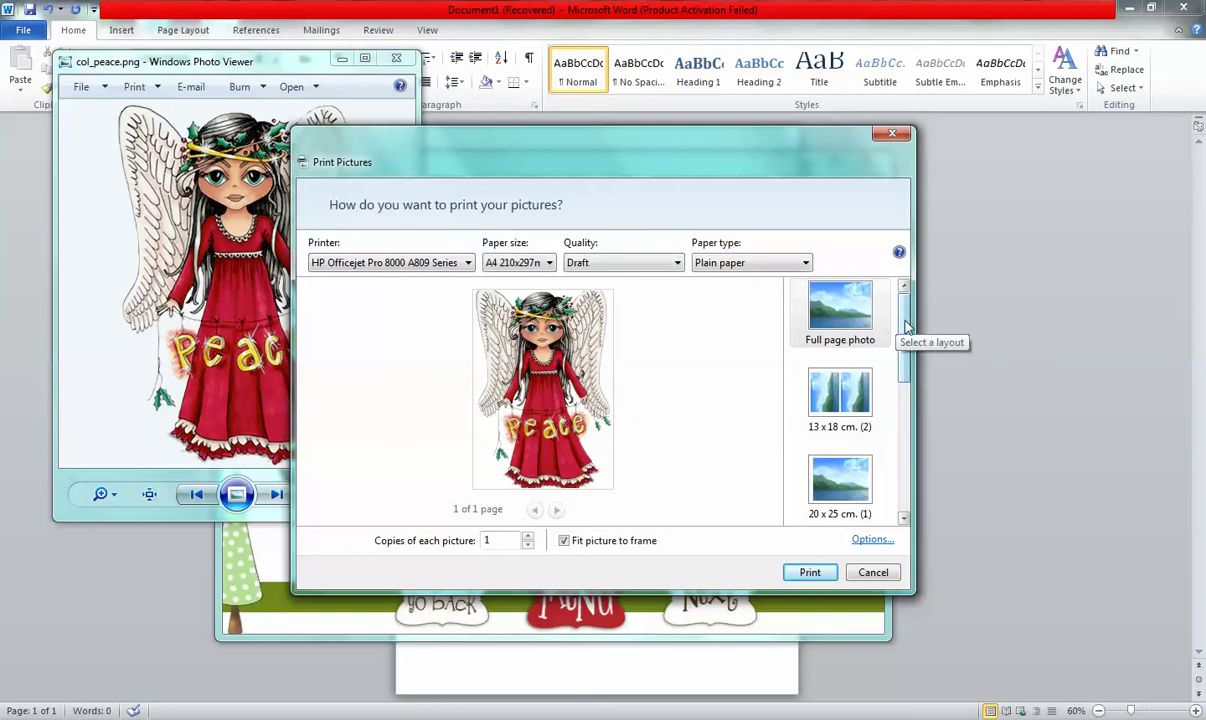
Try the 10 x 15 cm (2) print layout for the picture, and switch to the 20 x 25 cm (1) layout.
{"action": "scroll", "coordinate": [906, 318], "scroll_direction": "down", "scroll_amount": 4}
{"action": "scroll", "coordinate": [905, 300], "scroll_direction": "up", "scroll_amount": 4}
{"action": "left_click_drag", "start_coordinate": [903, 293], "coordinate": [910, 398]}
{"action": "scroll", "coordinate": [910, 398], "scroll_direction": "up", "scroll_amount": 1}
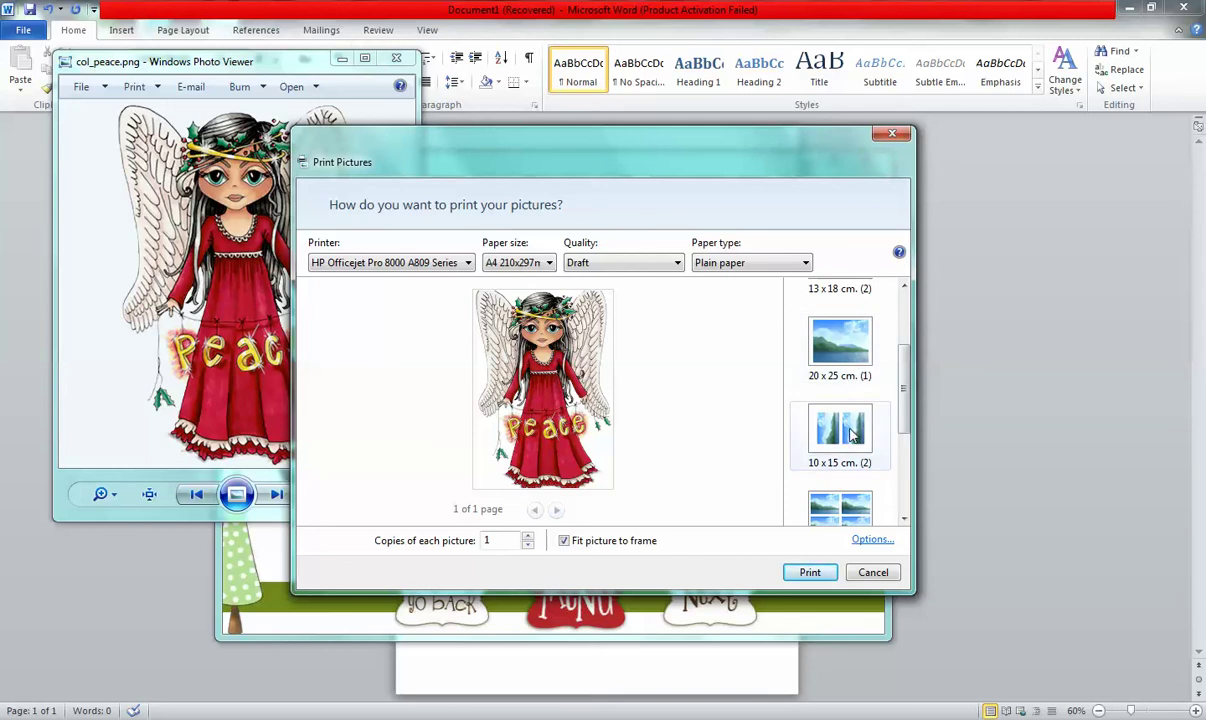
{"action": "left_click", "coordinate": [852, 434]}
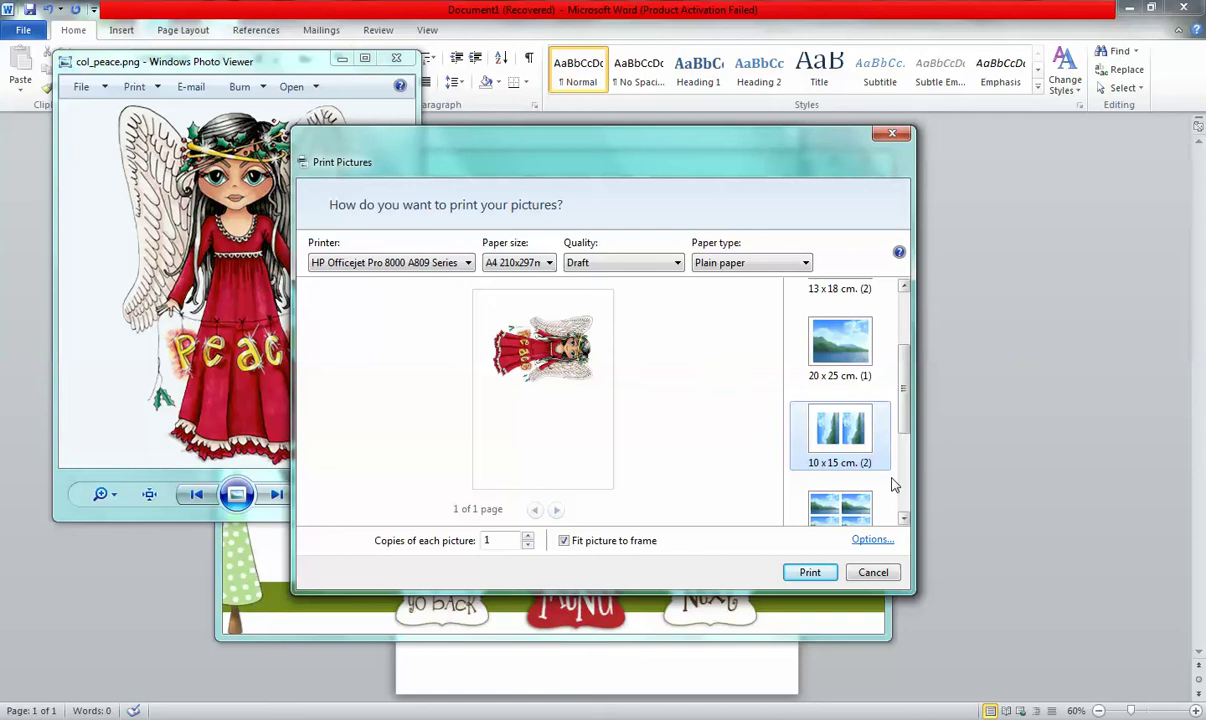
{"action": "left_click", "coordinate": [820, 345]}
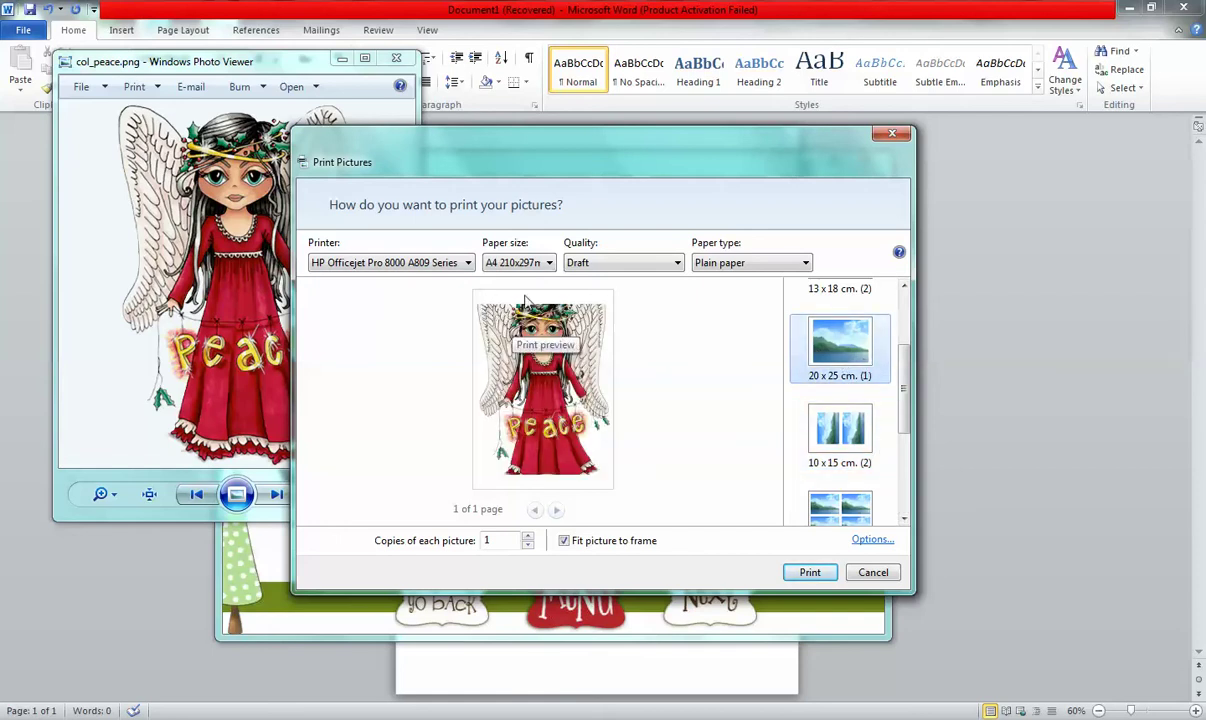
Compare the print preview with and without fitting the picture to the frame, leaving the fit option off.
{"action": "left_click", "coordinate": [564, 541]}
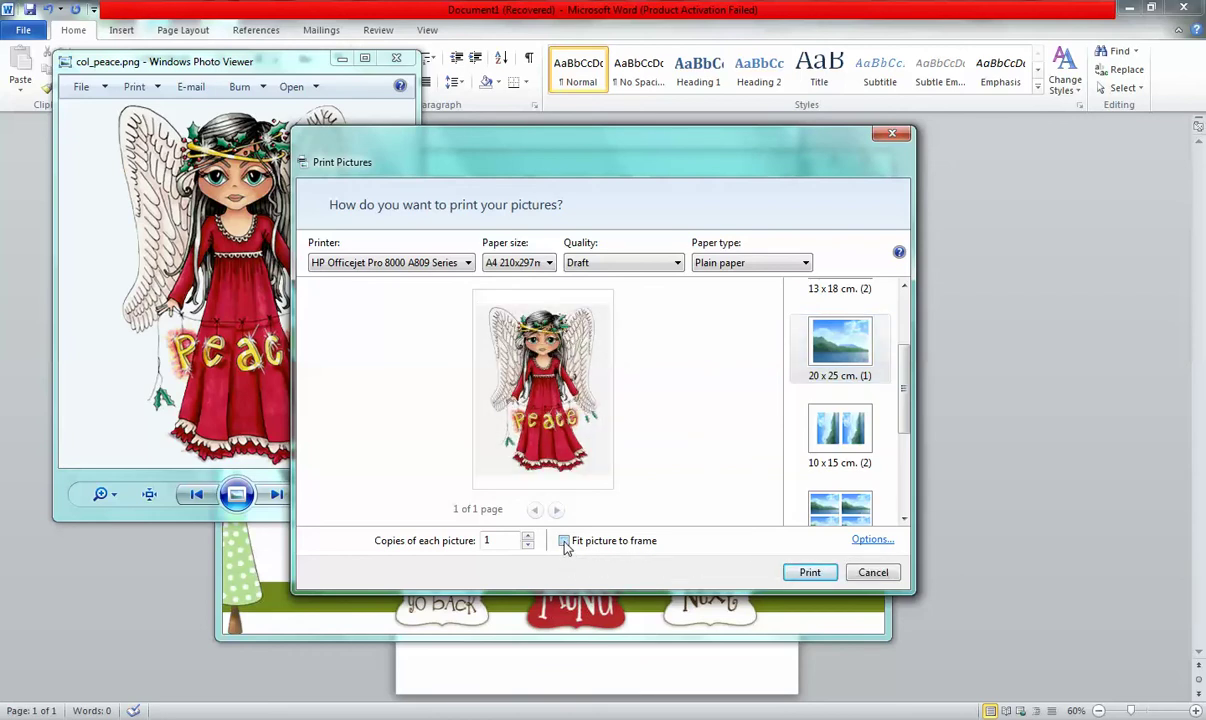
{"action": "left_click", "coordinate": [564, 541]}
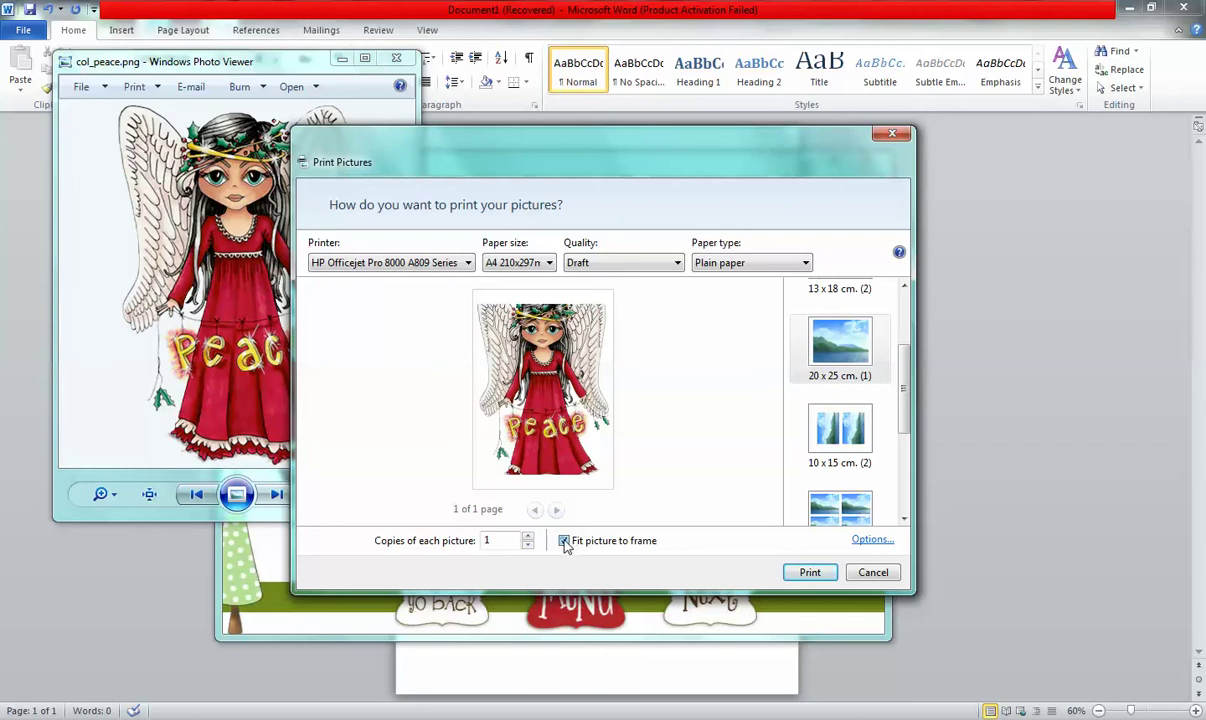
{"action": "left_click", "coordinate": [564, 541]}
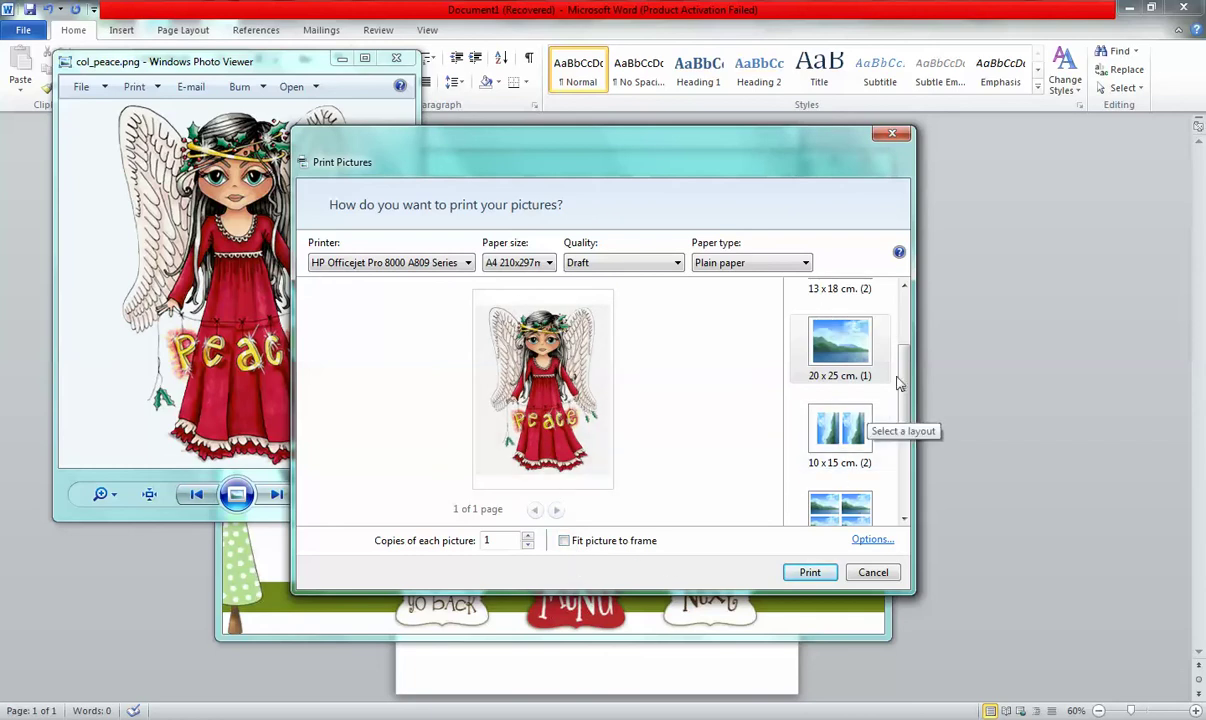
Try the 9 x 13 cm (4) layout with 3 copies of the picture, and cancel the print.
{"action": "scroll", "coordinate": [898, 383], "scroll_direction": "down", "scroll_amount": 2}
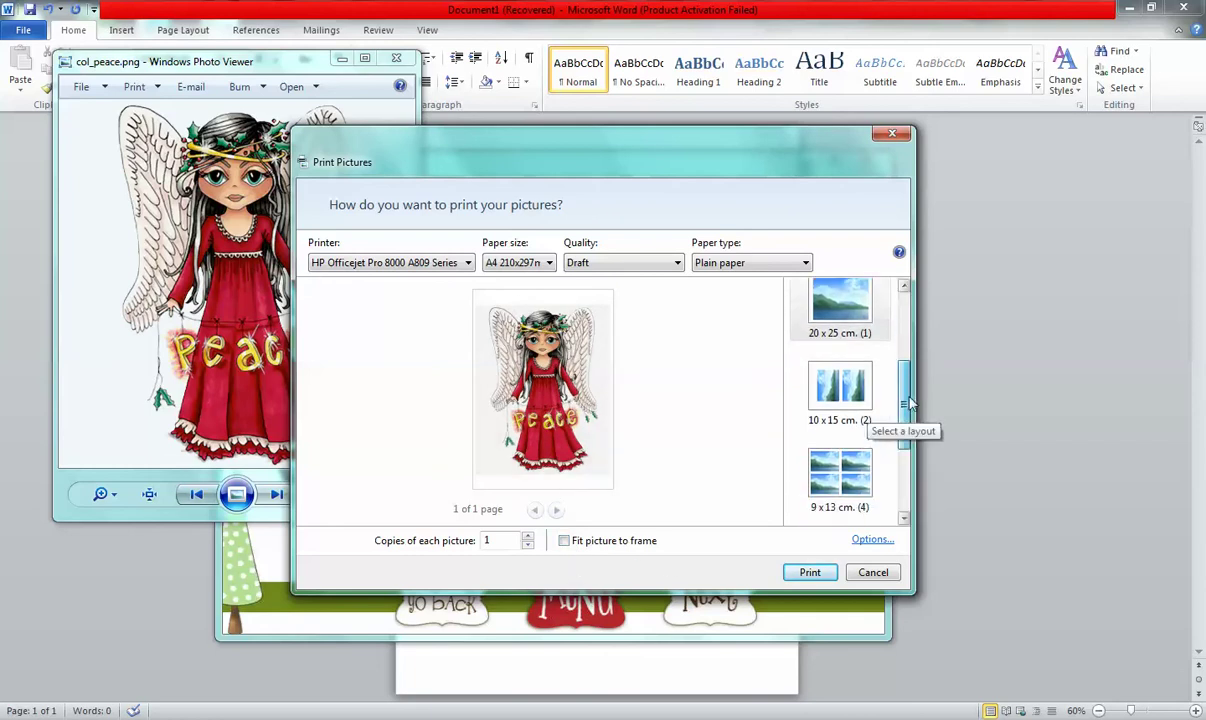
{"action": "left_click", "coordinate": [849, 373]}
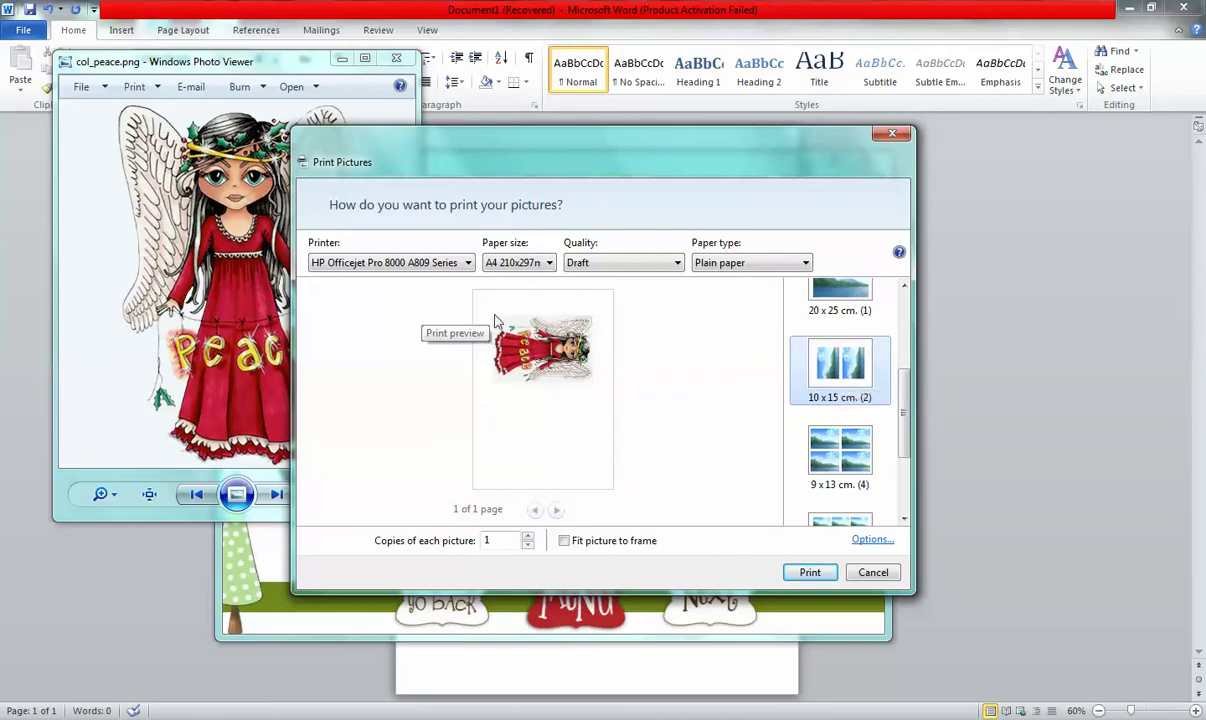
{"action": "left_click", "coordinate": [828, 473]}
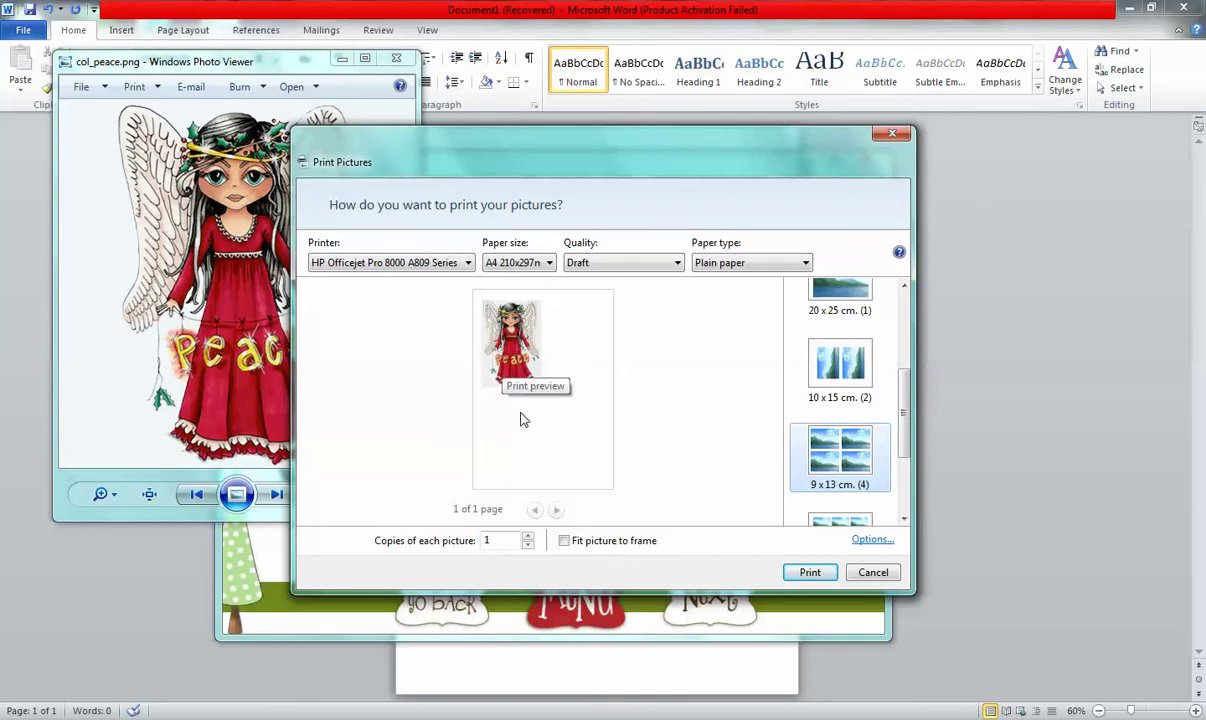
{"action": "left_click", "coordinate": [529, 537]}
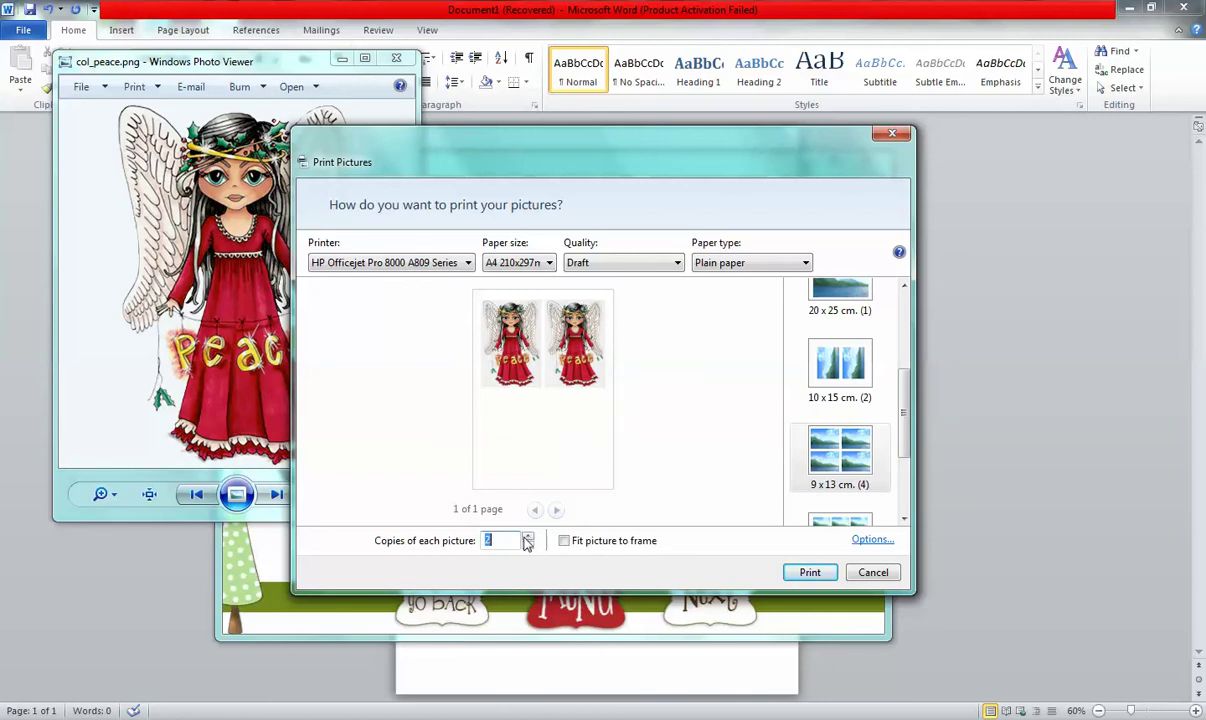
{"action": "left_click", "coordinate": [528, 537]}
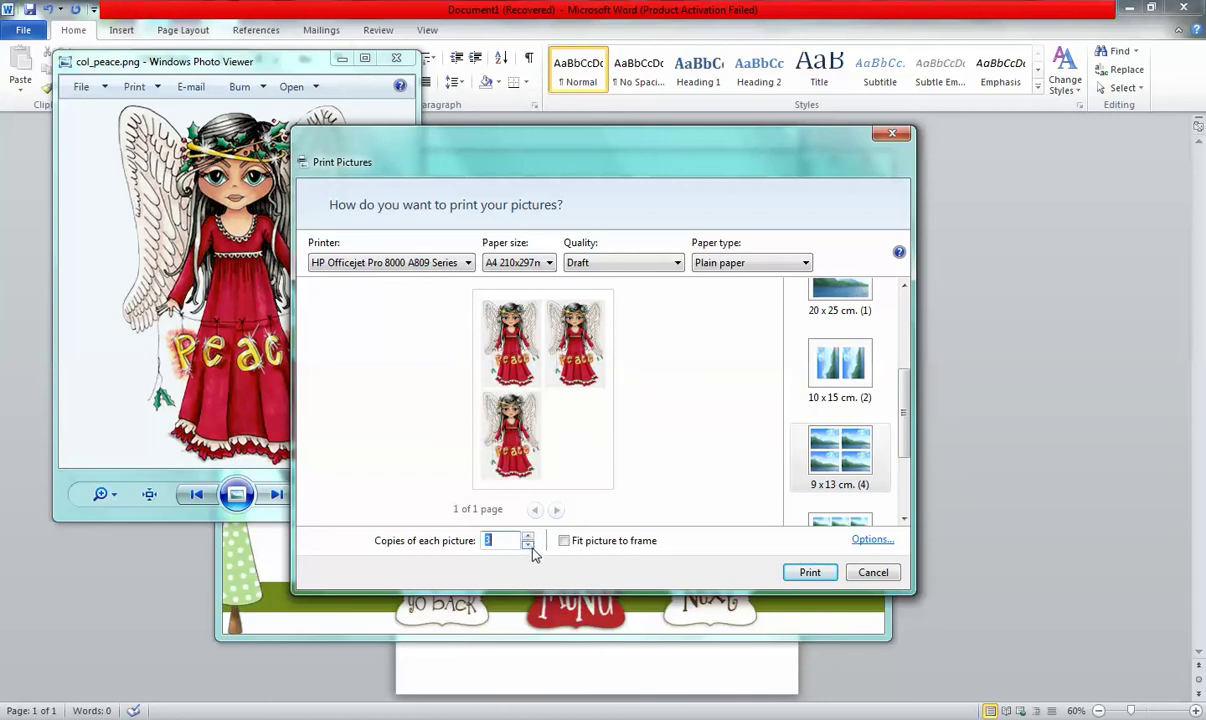
{"action": "left_click", "coordinate": [873, 573]}
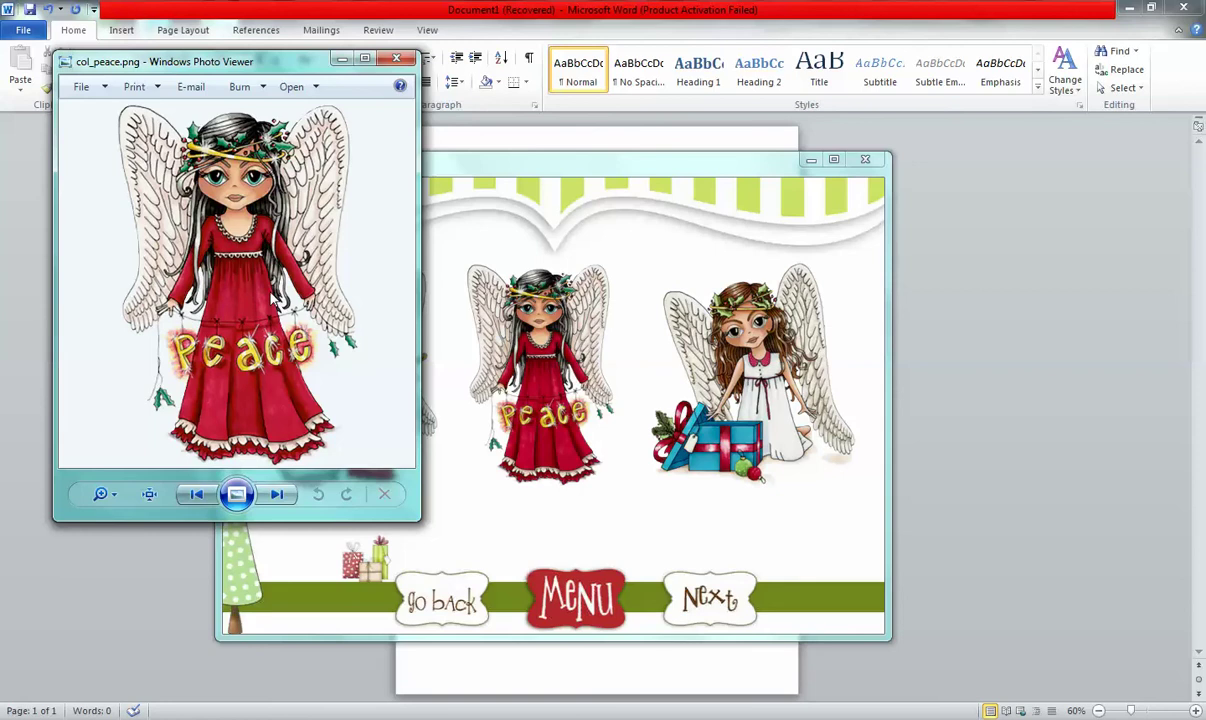
Copy the Peace angel picture from the photo viewer and paste it into the blank Word document.
{"action": "right_click", "coordinate": [223, 285]}
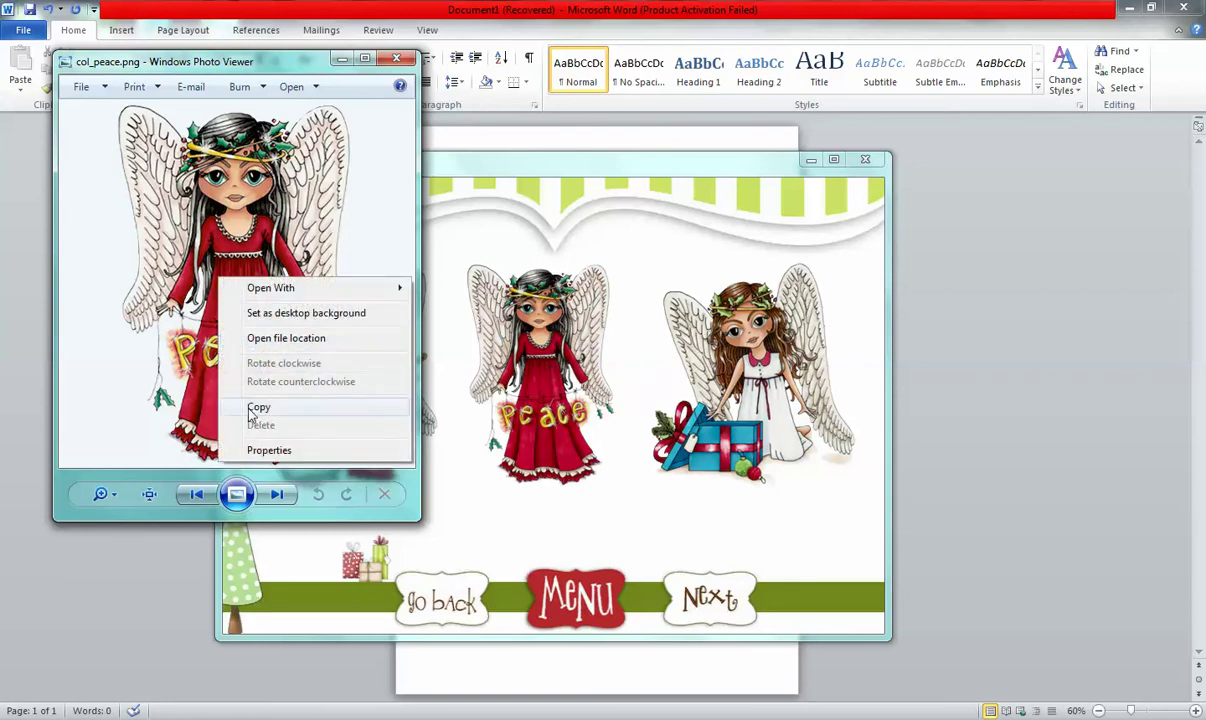
{"action": "left_click", "coordinate": [258, 408]}
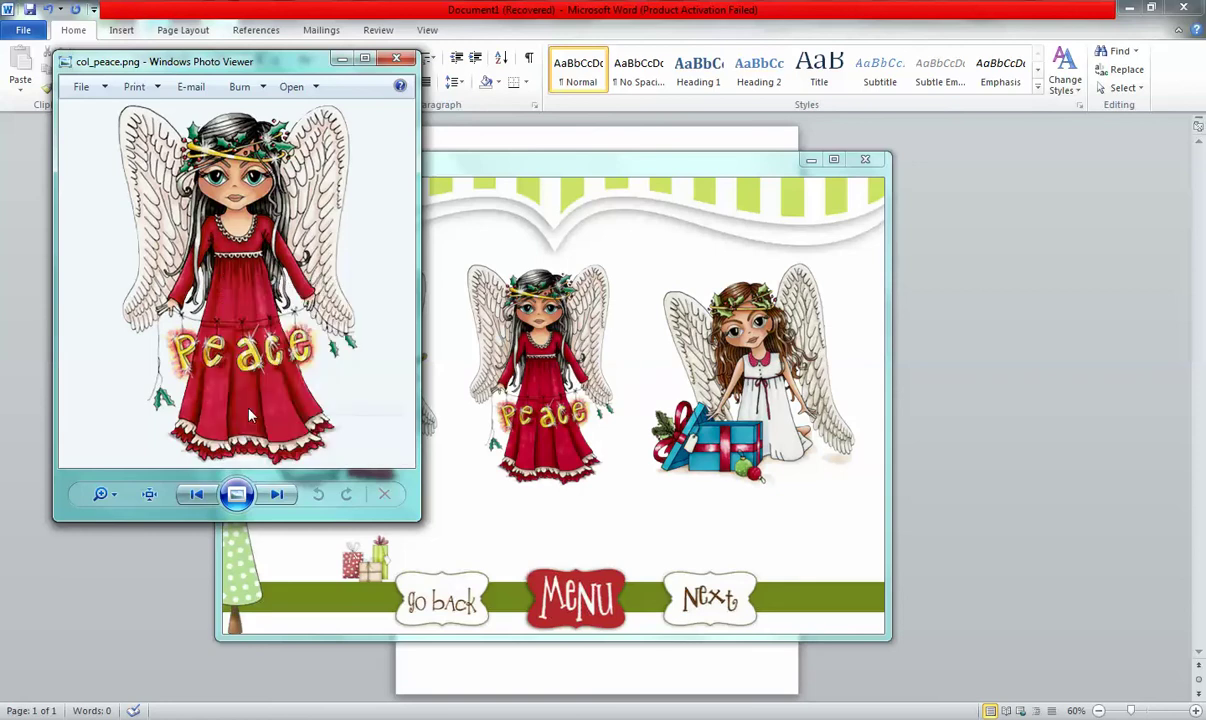
{"action": "left_click", "coordinate": [342, 60]}
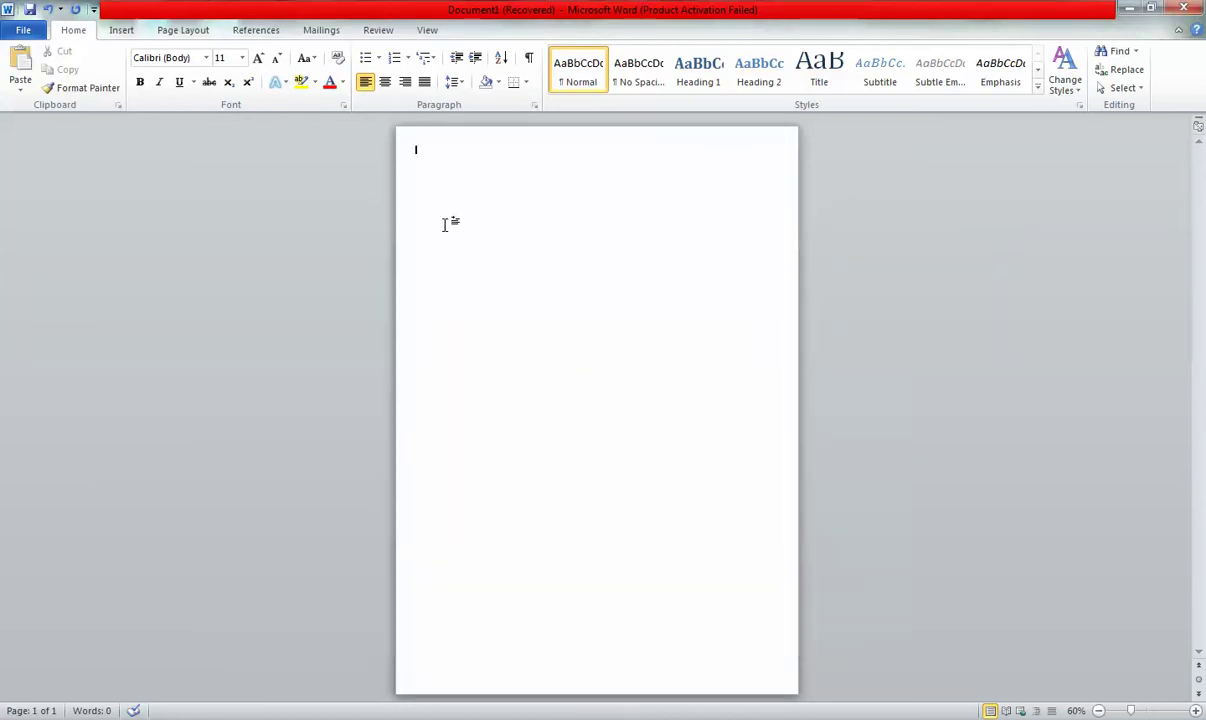
{"action": "right_click", "coordinate": [440, 198]}
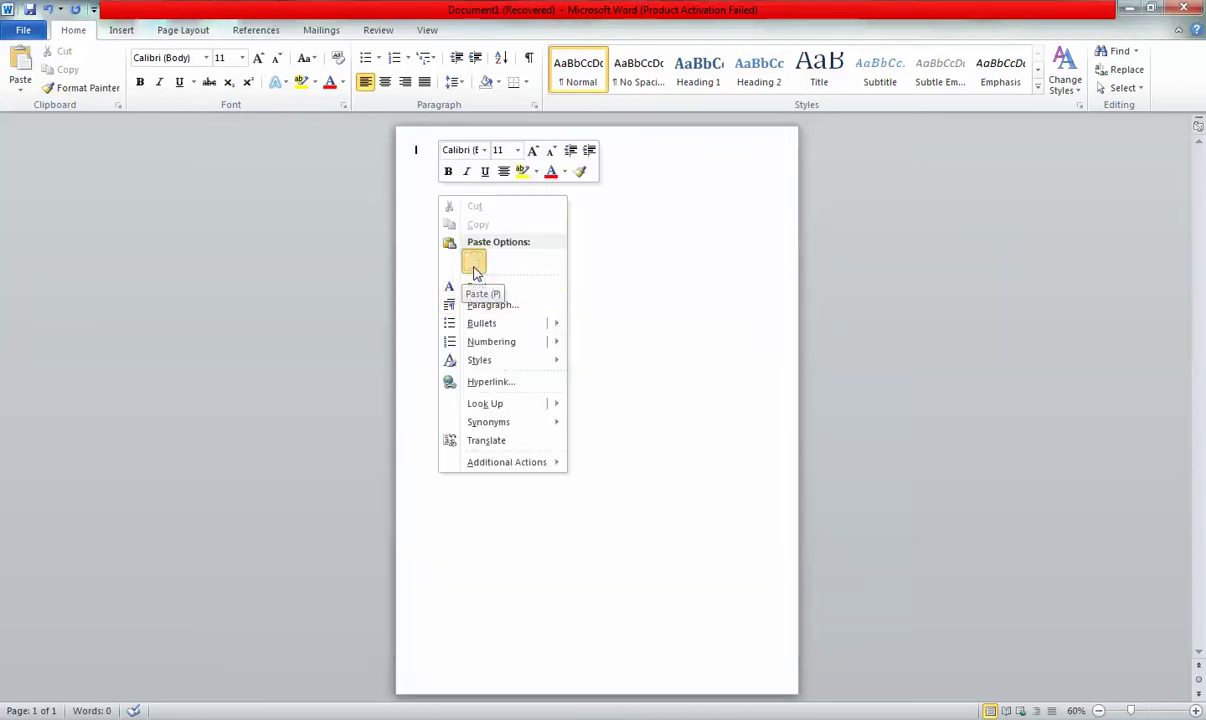
{"action": "left_click", "coordinate": [474, 264]}
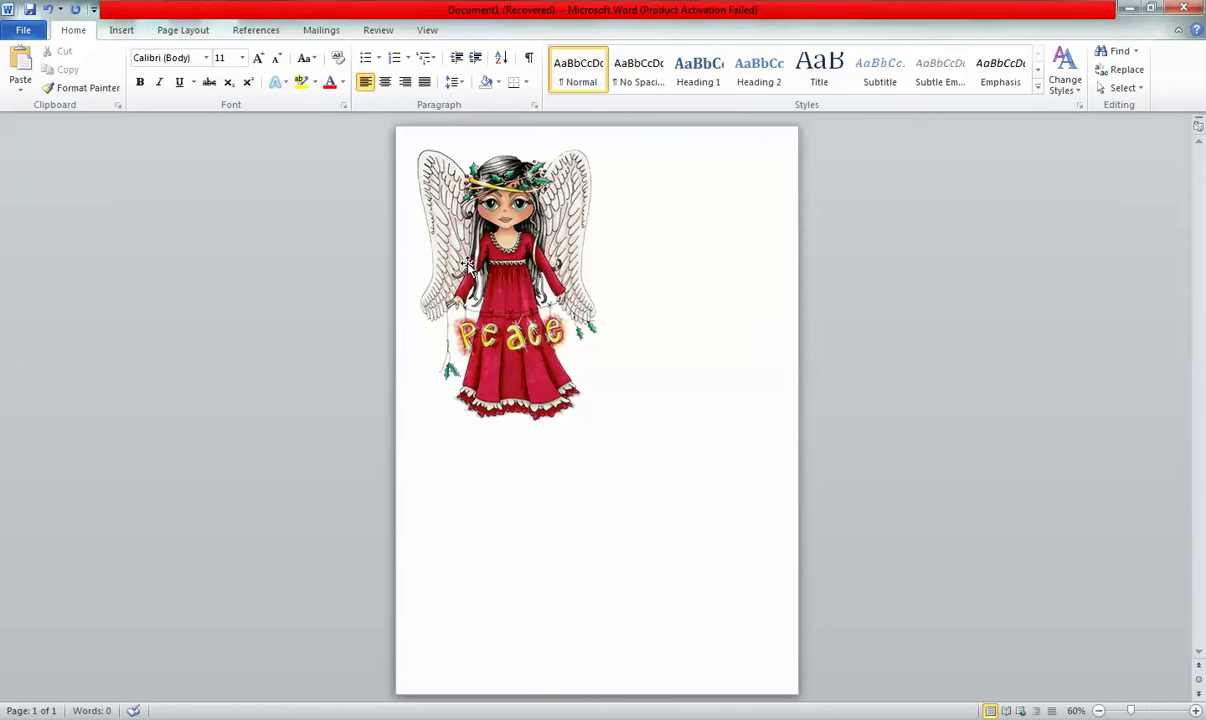
Try to move the pasted angel picture to another place on the page.
{"action": "left_click", "coordinate": [474, 267]}
{"action": "left_click_drag", "start_coordinate": [493, 272], "coordinate": [506, 285]}
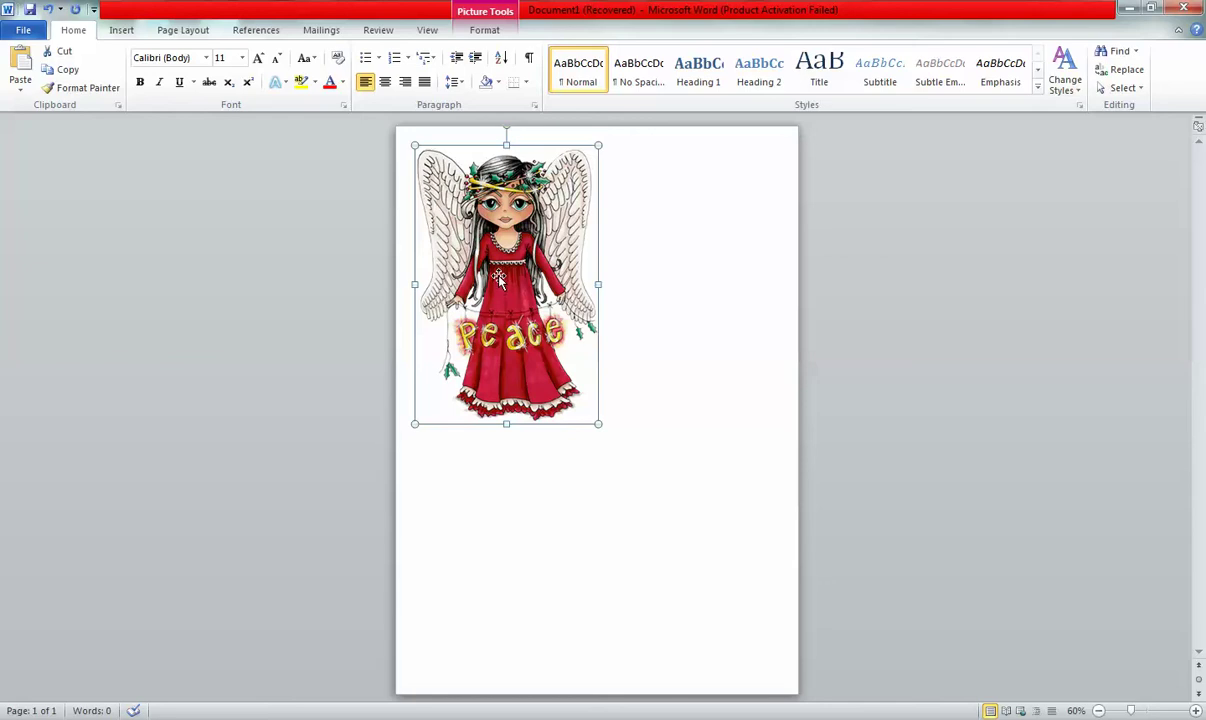
{"action": "left_click_drag", "start_coordinate": [499, 279], "coordinate": [537, 242]}
{"action": "left_click", "coordinate": [427, 30]}
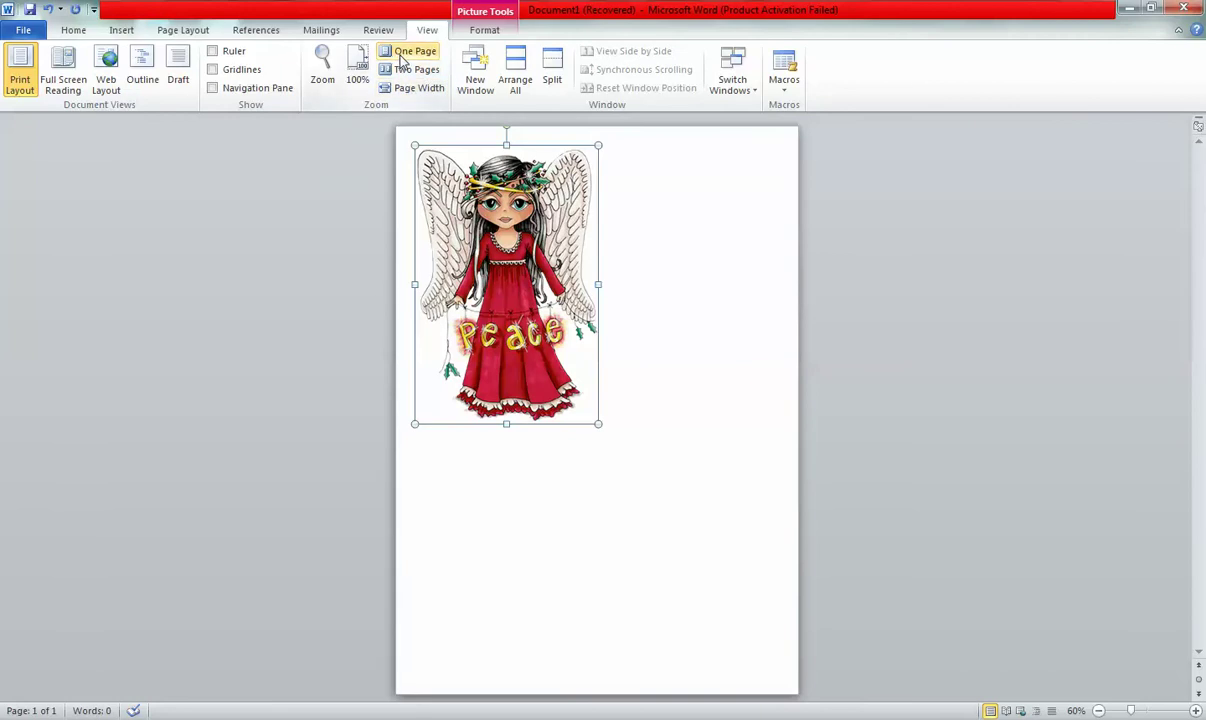
{"action": "left_click", "coordinate": [724, 446]}
{"action": "left_click", "coordinate": [495, 302]}
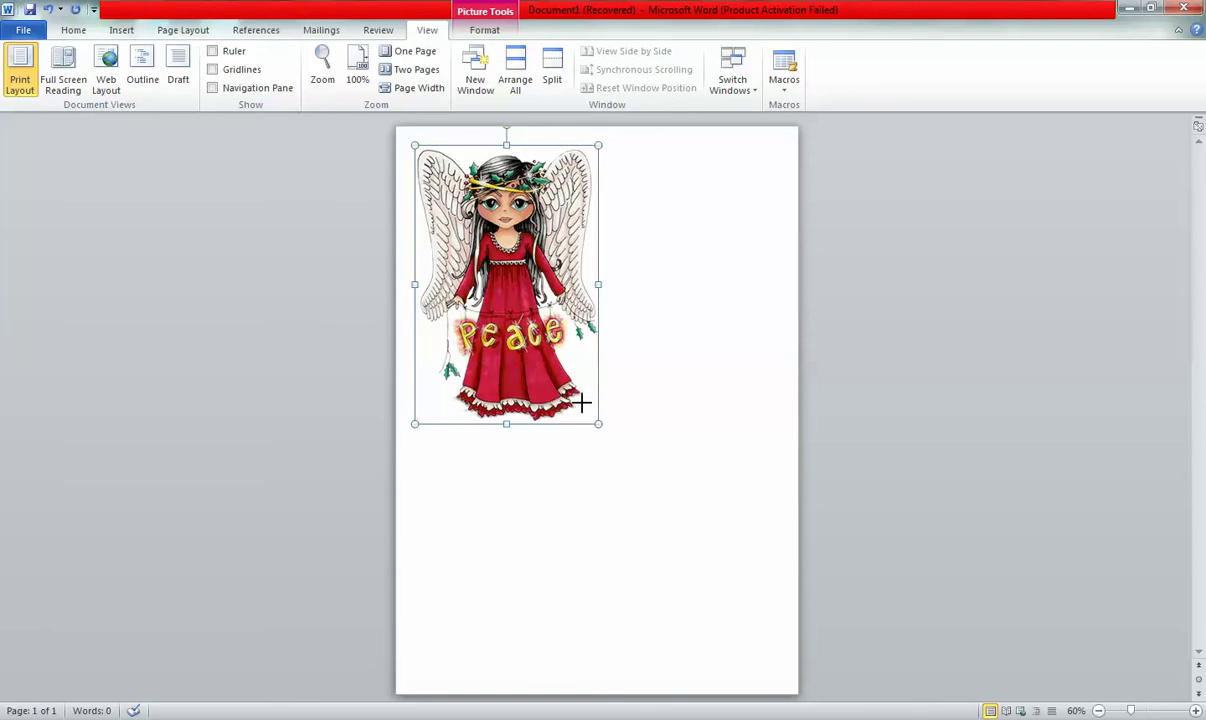
Shrink the angel picture proportionally to about 9.54 cm high and 6.26 cm wide.
{"action": "left_click_drag", "start_coordinate": [582, 402], "coordinate": [536, 327]}
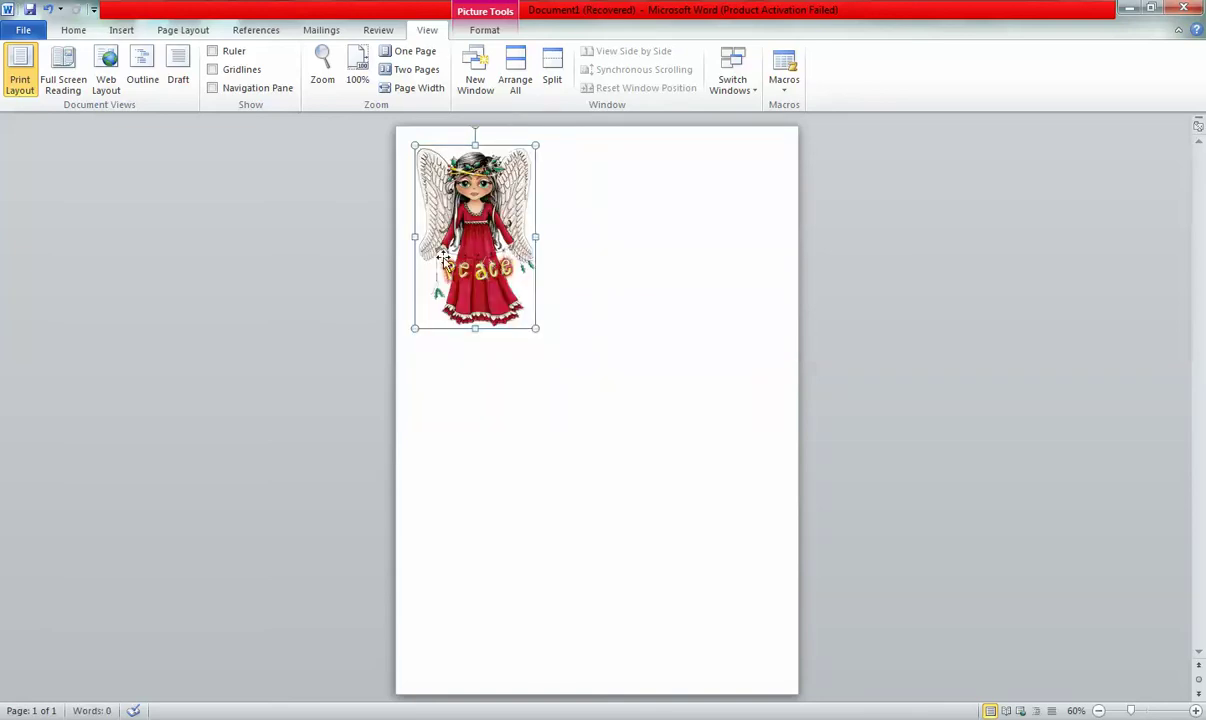
{"action": "mouse_move", "coordinate": [453, 247]}
{"action": "left_mouse_down"}
{"action": "mouse_move", "coordinate": [608, 304]}
{"action": "mouse_move", "coordinate": [440, 252]}
{"action": "mouse_move", "coordinate": [587, 283]}
{"action": "mouse_move", "coordinate": [469, 262]}
{"action": "mouse_move", "coordinate": [485, 310]}
{"action": "mouse_move", "coordinate": [483, 262]}
{"action": "mouse_move", "coordinate": [470, 250]}
{"action": "left_mouse_up"}
Set the angel picture's text wrapping to Behind Text.
{"action": "right_click", "coordinate": [445, 220]}
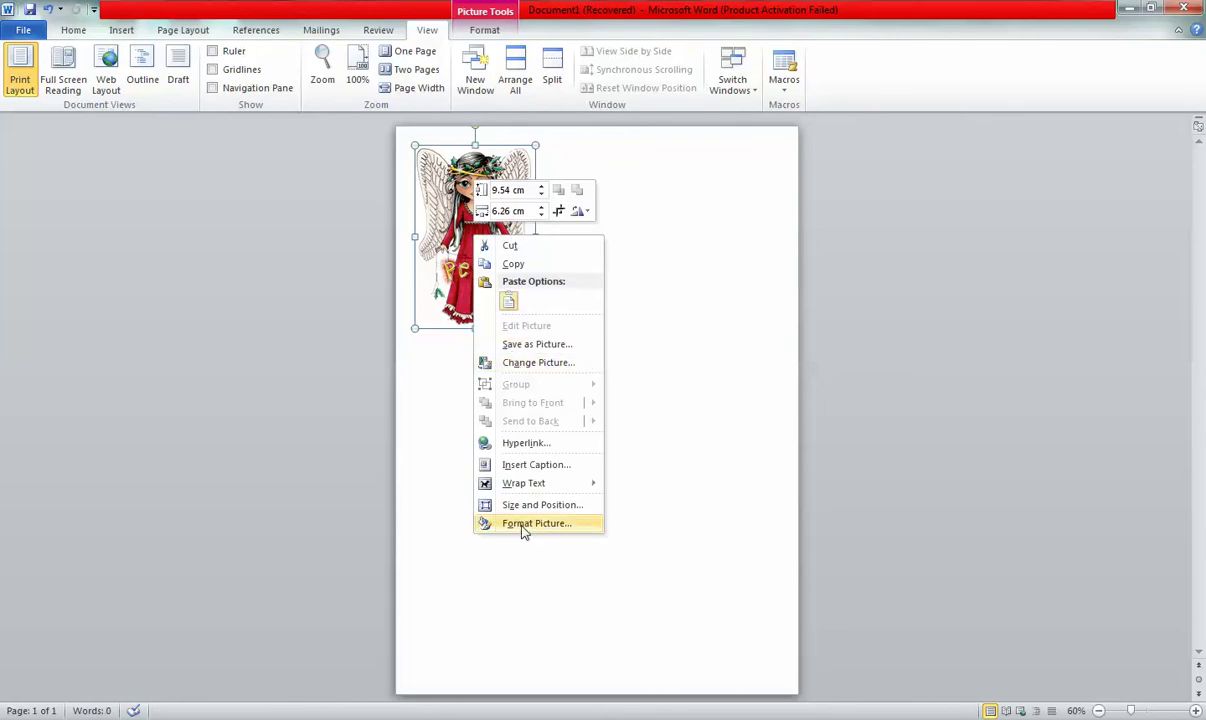
{"action": "mouse_move", "coordinate": [522, 485]}
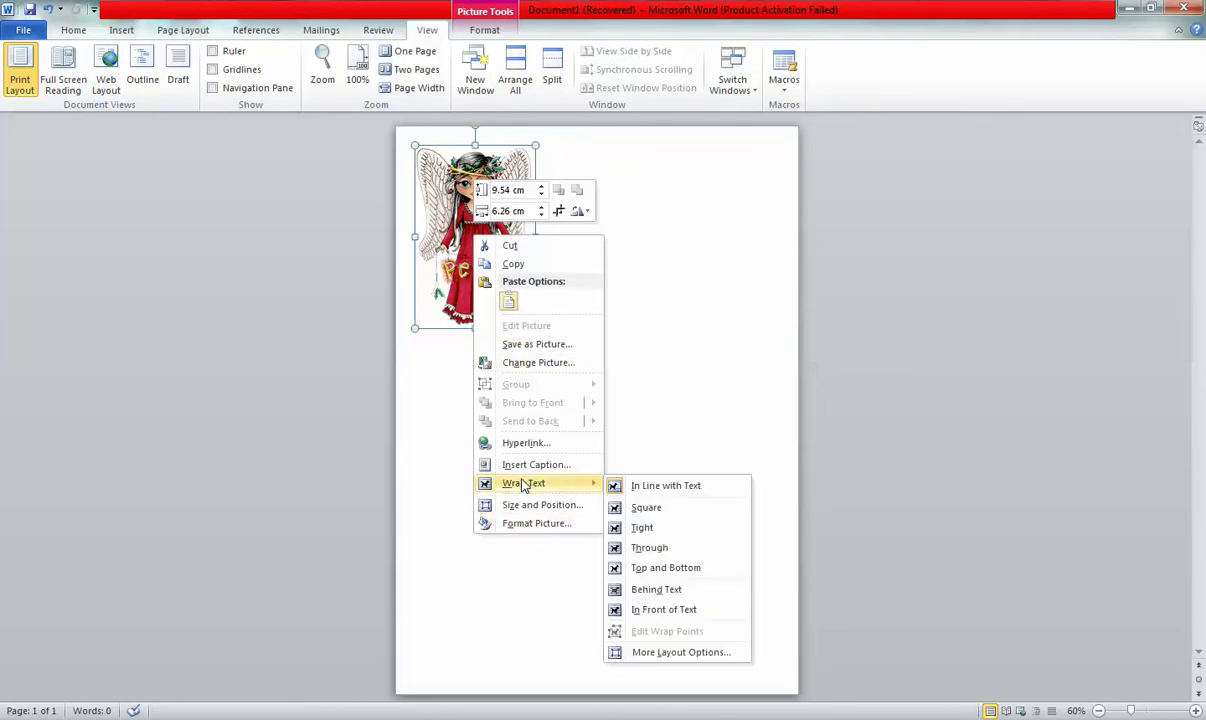
{"action": "left_click", "coordinate": [658, 590]}
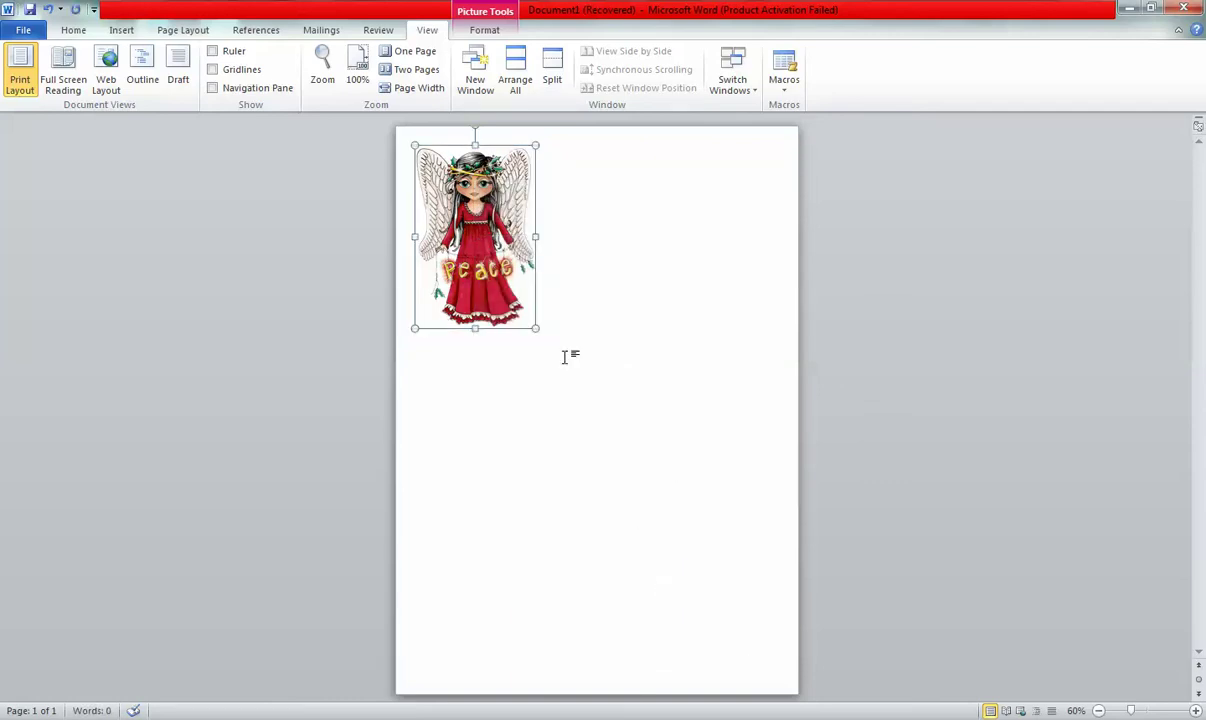
Move the angel picture slightly down and inward from the page's upper-left corner and enlarge it a little proportionally.
{"action": "left_click_drag", "start_coordinate": [523, 258], "coordinate": [704, 333]}
{"action": "left_click_drag", "start_coordinate": [650, 270], "coordinate": [523, 230]}
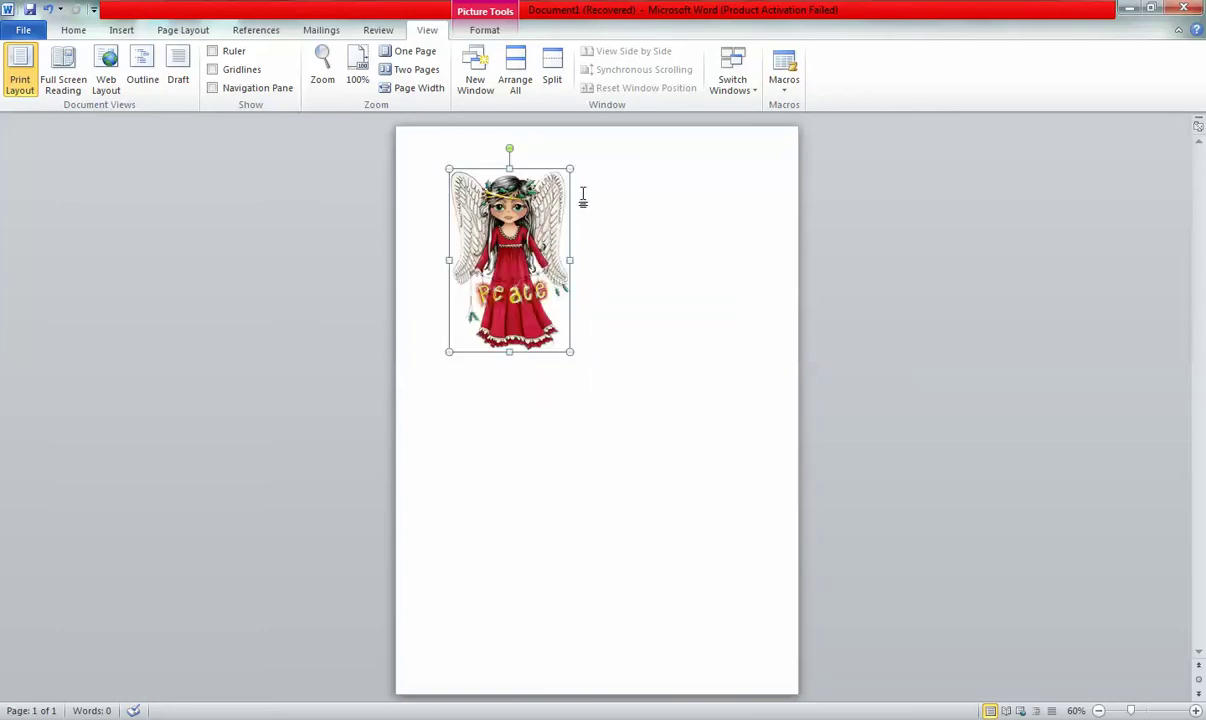
{"action": "mouse_move", "coordinate": [570, 352]}
{"action": "left_mouse_down"}
{"action": "mouse_move", "coordinate": [700, 520]}
{"action": "mouse_move", "coordinate": [705, 554]}
{"action": "mouse_move", "coordinate": [775, 654]}
{"action": "mouse_move", "coordinate": [759, 650]}
{"action": "mouse_move", "coordinate": [600, 430]}
{"action": "mouse_move", "coordinate": [573, 342]}
{"action": "mouse_move", "coordinate": [708, 509]}
{"action": "mouse_move", "coordinate": [581, 345]}
{"action": "mouse_move", "coordinate": [560, 342]}
{"action": "mouse_move", "coordinate": [590, 357]}
{"action": "mouse_move", "coordinate": [578, 358]}
{"action": "left_mouse_up"}
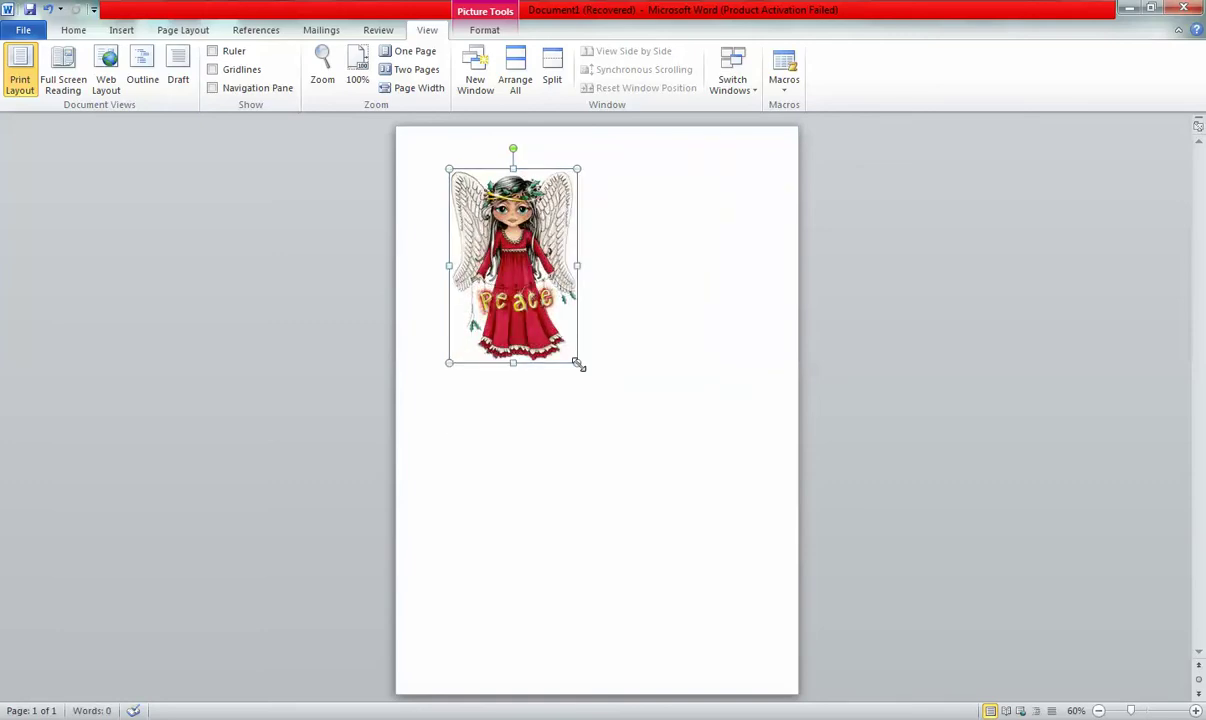
Resize the angel picture proportionally and move it from the upper-left area towards the horizontal middle of the page.
{"action": "left_click_drag", "start_coordinate": [680, 457], "coordinate": [620, 420]}
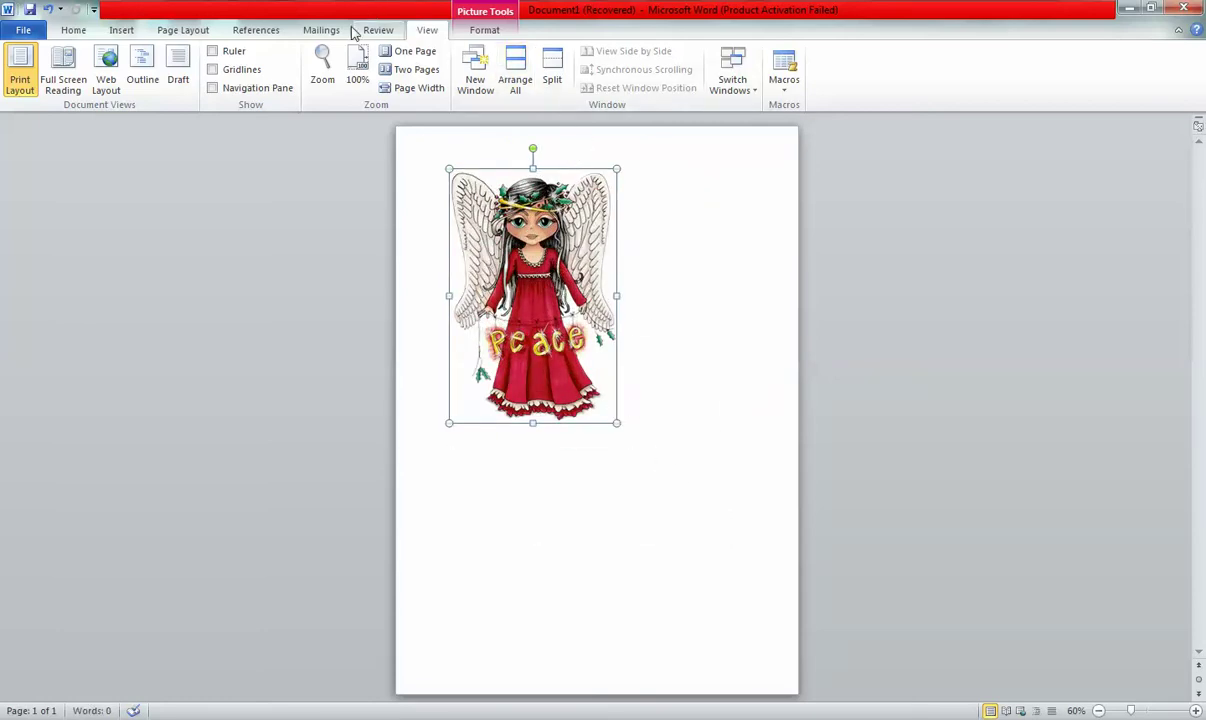
{"action": "left_click_drag", "start_coordinate": [563, 297], "coordinate": [648, 358]}
{"action": "left_click", "coordinate": [557, 549]}
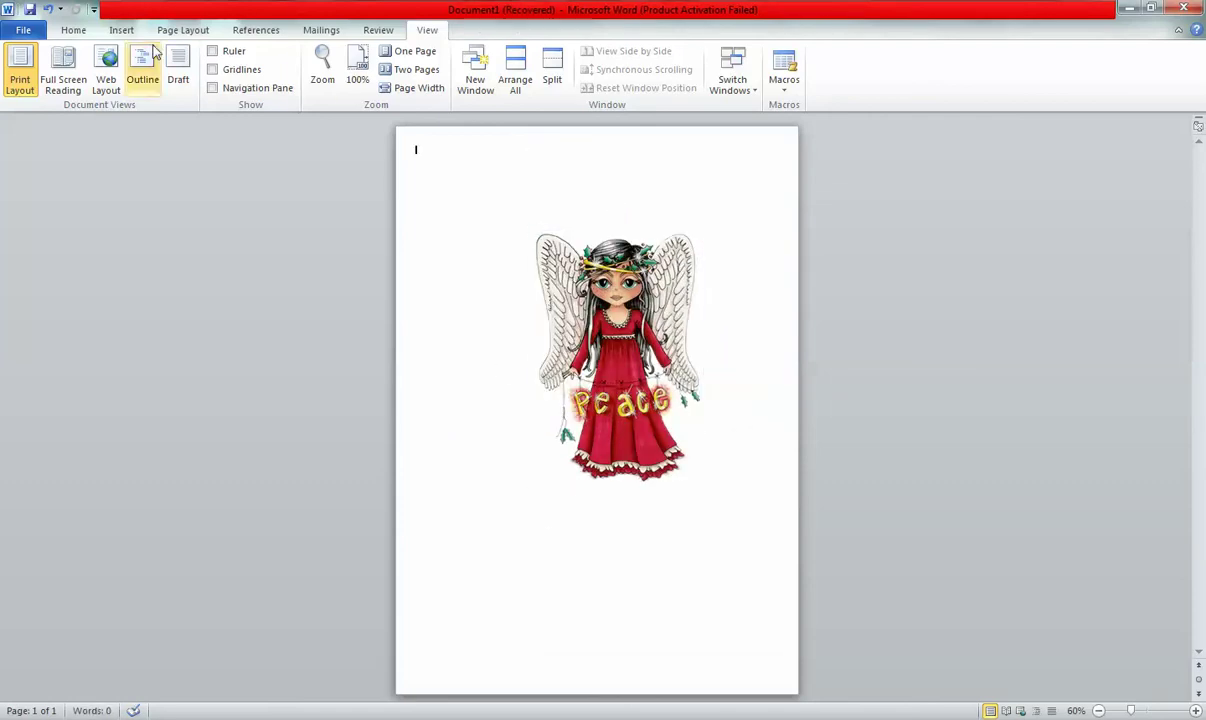
Insert a Simple Text Box and replace its placeholder text with the person's first name.
{"action": "left_click", "coordinate": [122, 30]}
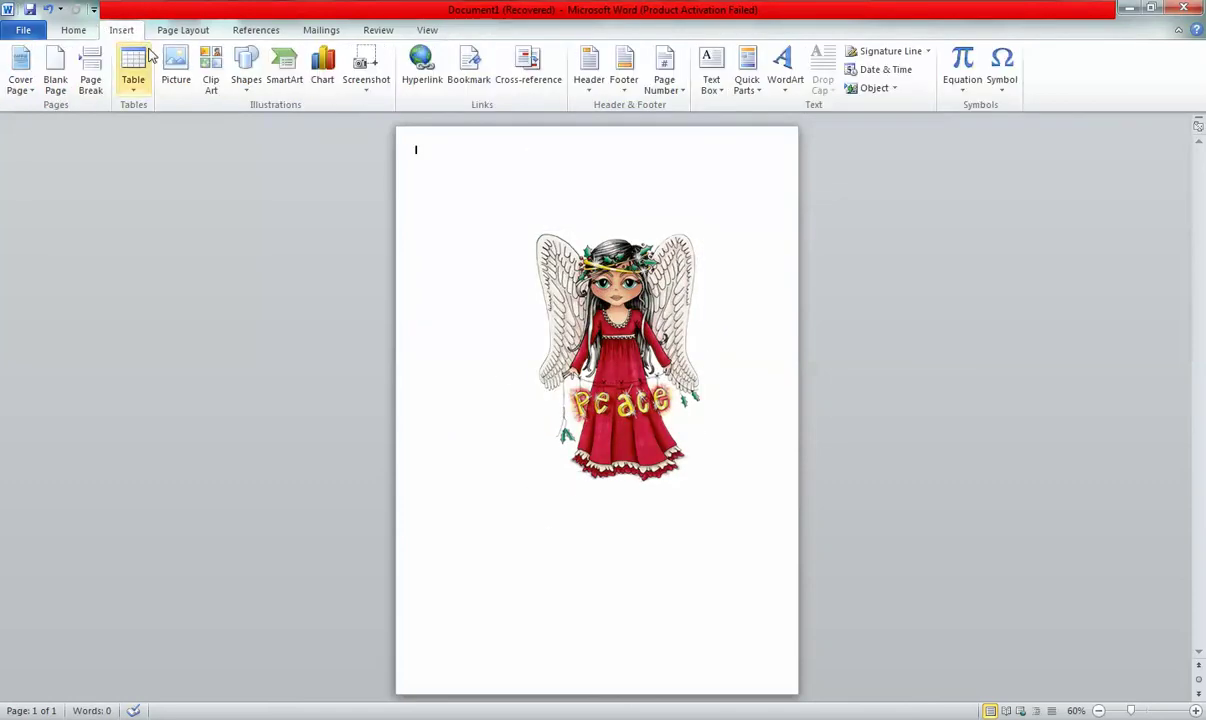
{"action": "left_click", "coordinate": [712, 62]}
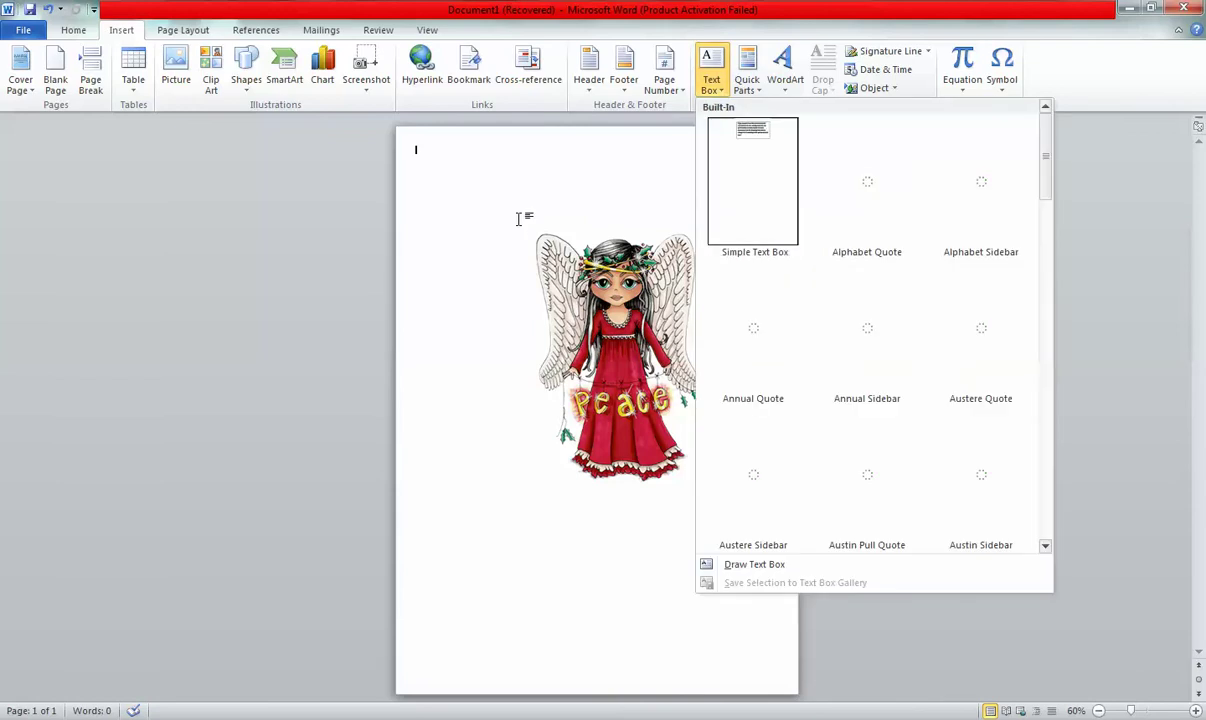
{"action": "left_click", "coordinate": [756, 180]}
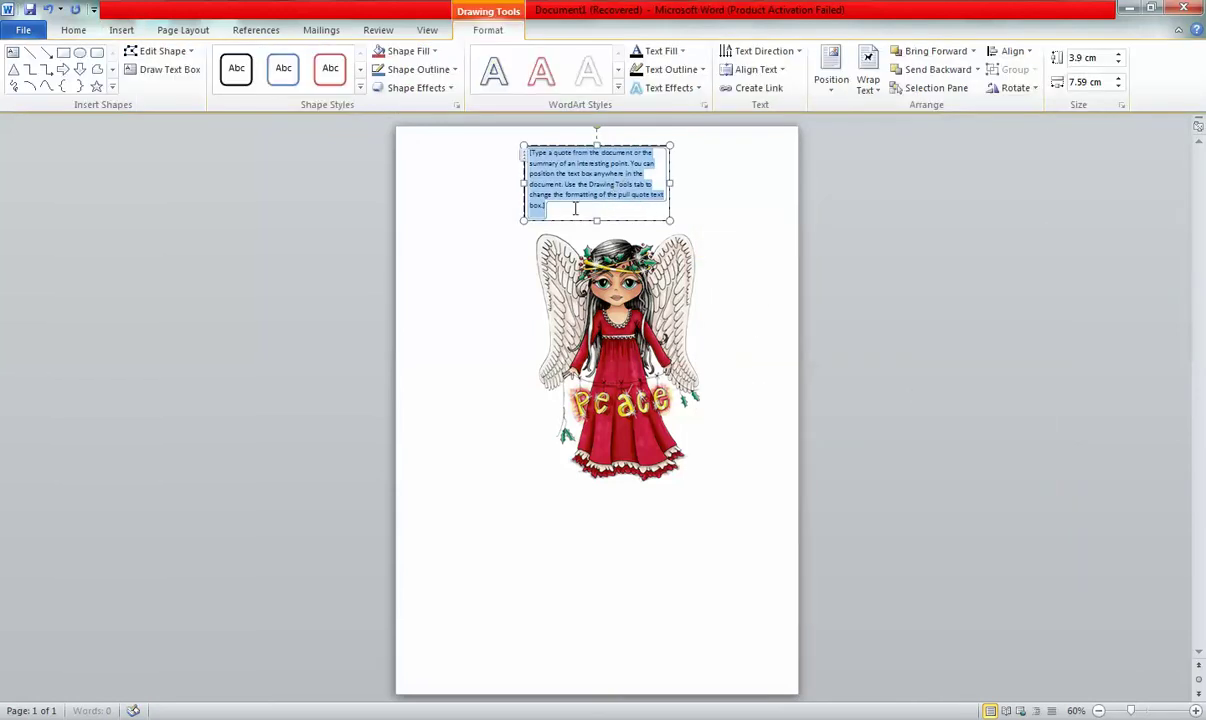
{"action": "type", "text": "Nikky"}
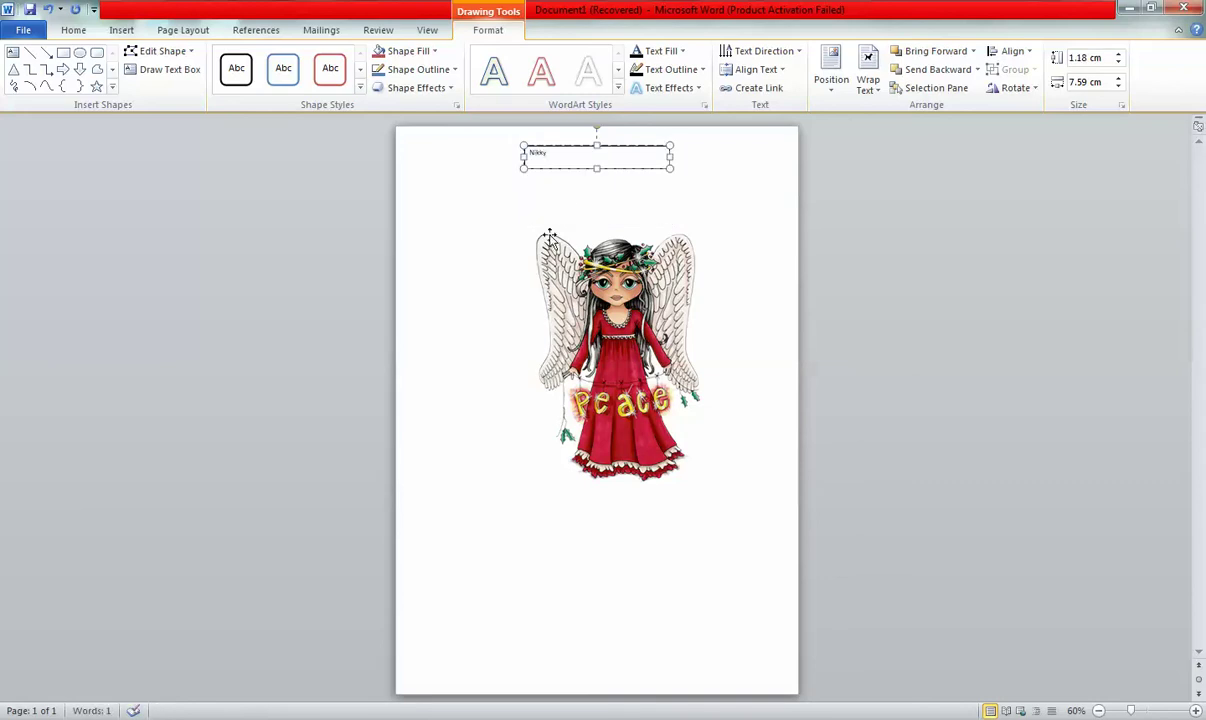
Move the text box down over the angel and enlarge it to about 3.24 cm high and 15.02 cm wide.
{"action": "left_click", "coordinate": [546, 203]}
{"action": "left_click", "coordinate": [555, 152]}
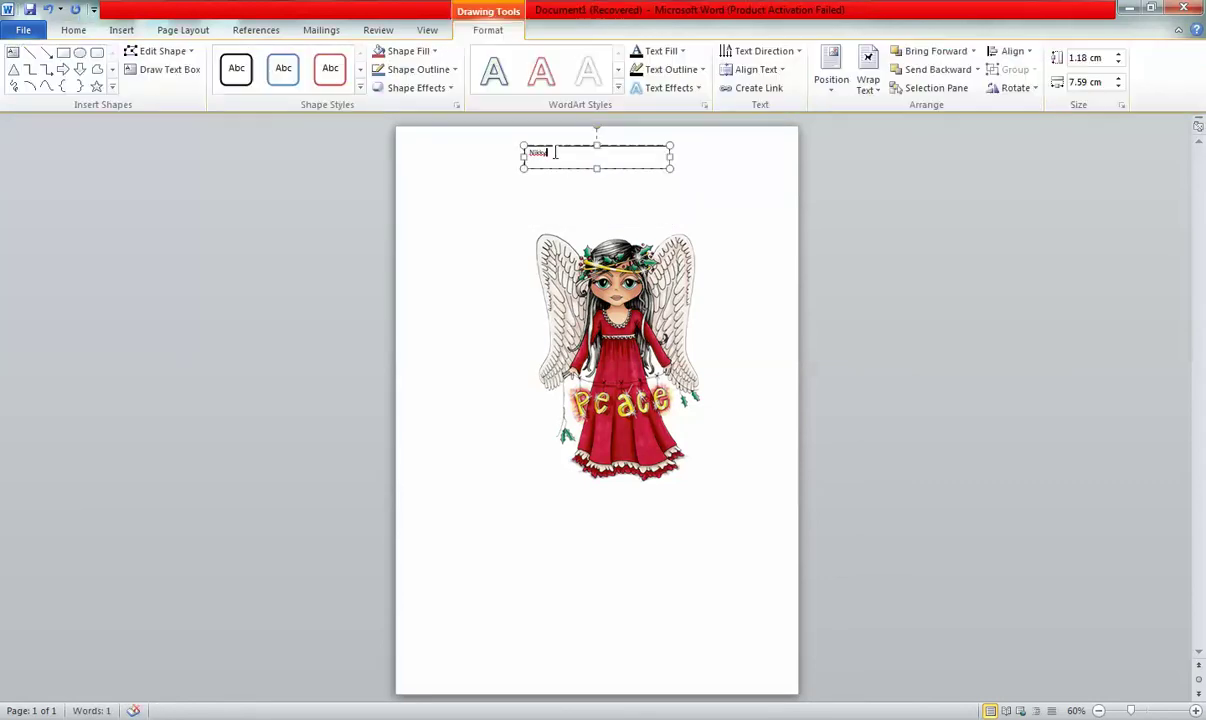
{"action": "left_click", "coordinate": [626, 147]}
{"action": "left_click_drag", "start_coordinate": [620, 146], "coordinate": [719, 438]}
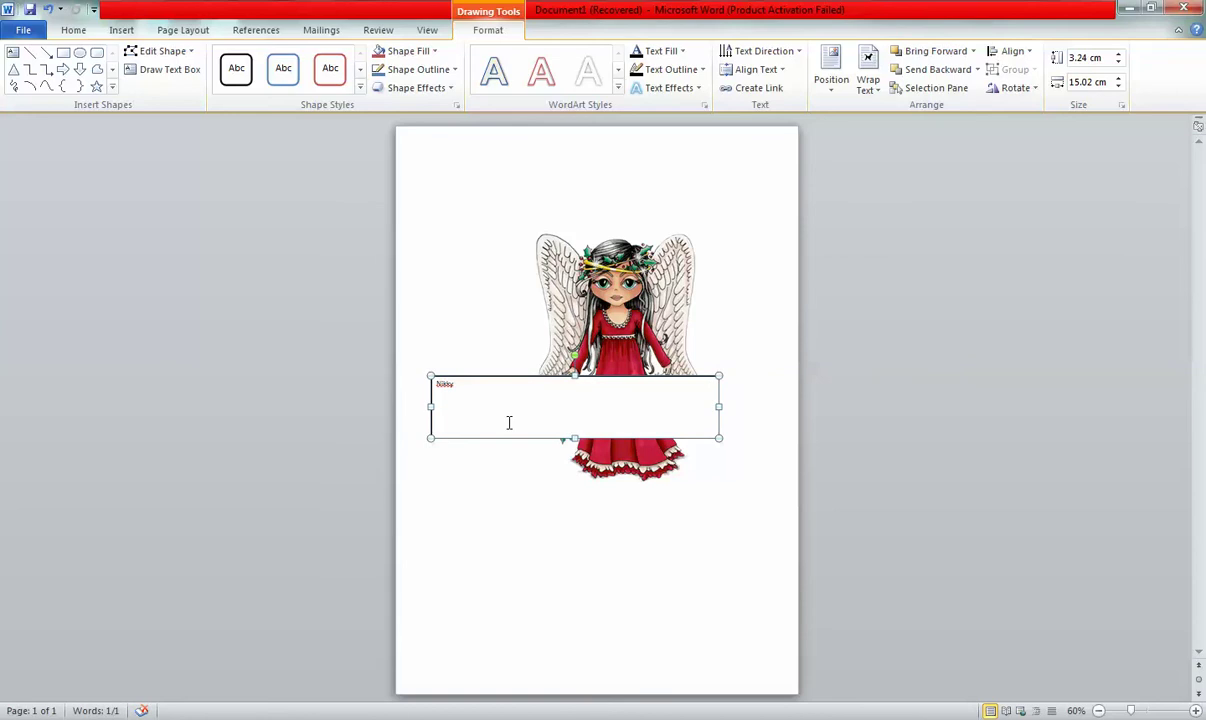
Enlarge the name in the text box to 48 pt.
{"action": "left_click_drag", "start_coordinate": [465, 385], "coordinate": [405, 370]}
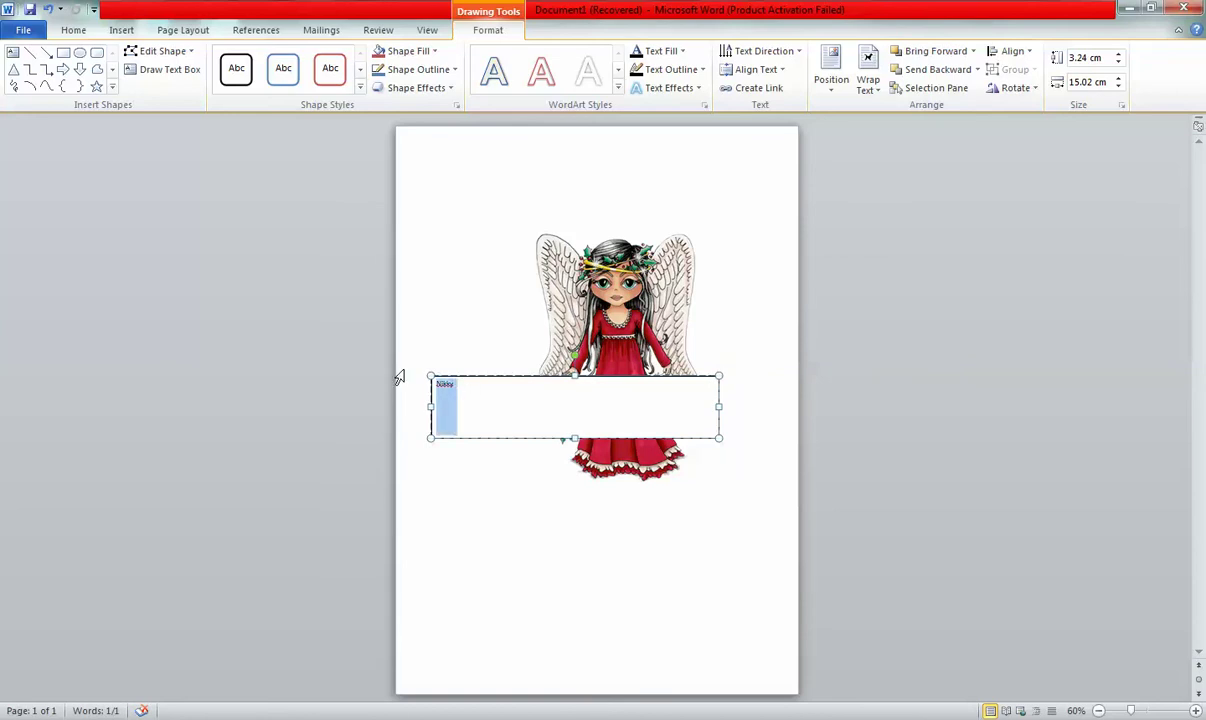
{"action": "left_click", "coordinate": [72, 30]}
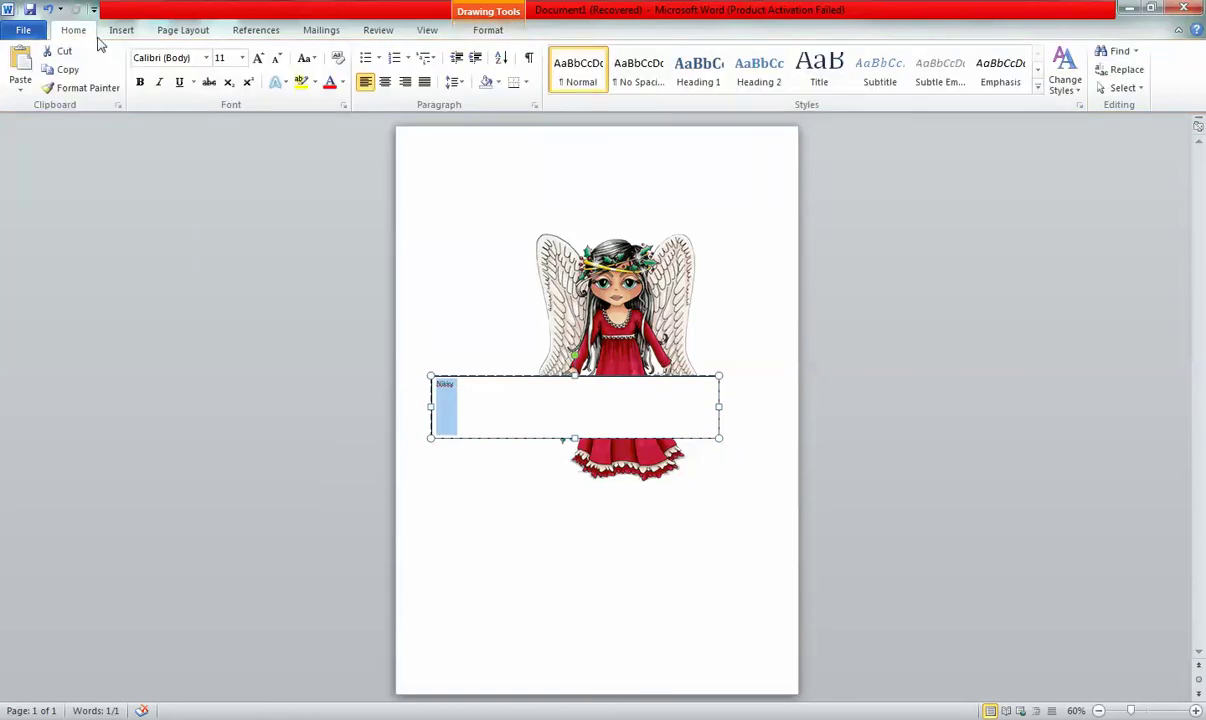
{"action": "left_click", "coordinate": [258, 57]}
{"action": "left_click", "coordinate": [258, 57]}
{"action": "left_click", "coordinate": [258, 57]}
{"action": "left_click", "coordinate": [260, 58]}
{"action": "left_click", "coordinate": [260, 58]}
{"action": "left_click", "coordinate": [260, 58]}
{"action": "left_click", "coordinate": [260, 58]}
{"action": "left_click", "coordinate": [260, 58]}
{"action": "left_click", "coordinate": [260, 58]}
{"action": "left_click", "coordinate": [260, 58]}
{"action": "left_click", "coordinate": [260, 58]}
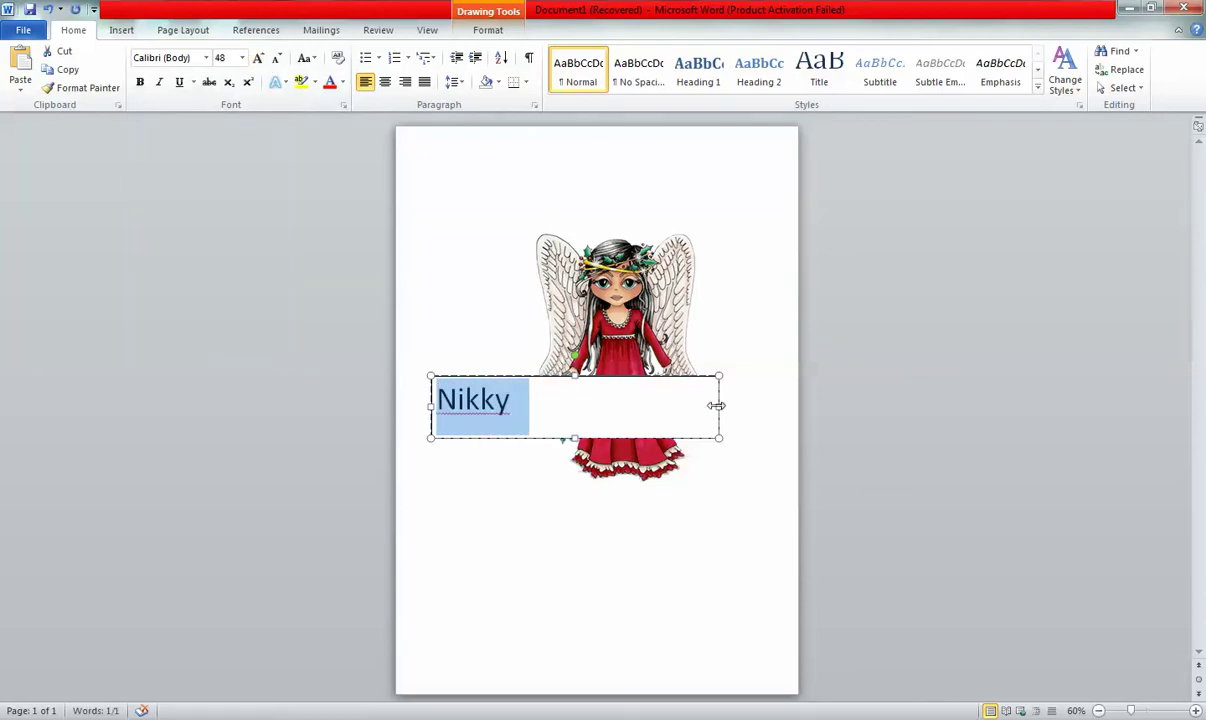
Narrow the text box to about 4.86 cm wide so it fits the name, and remove its outline.
{"action": "left_click_drag", "start_coordinate": [717, 406], "coordinate": [524, 398]}
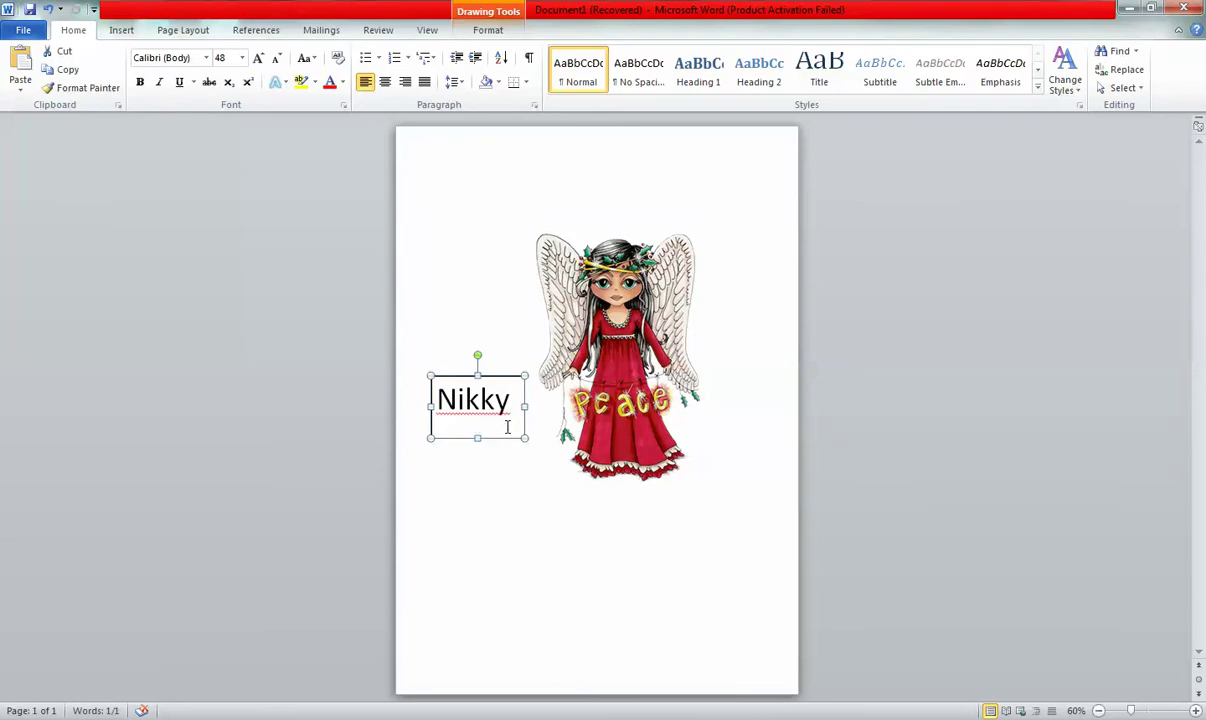
{"action": "left_click", "coordinate": [540, 500]}
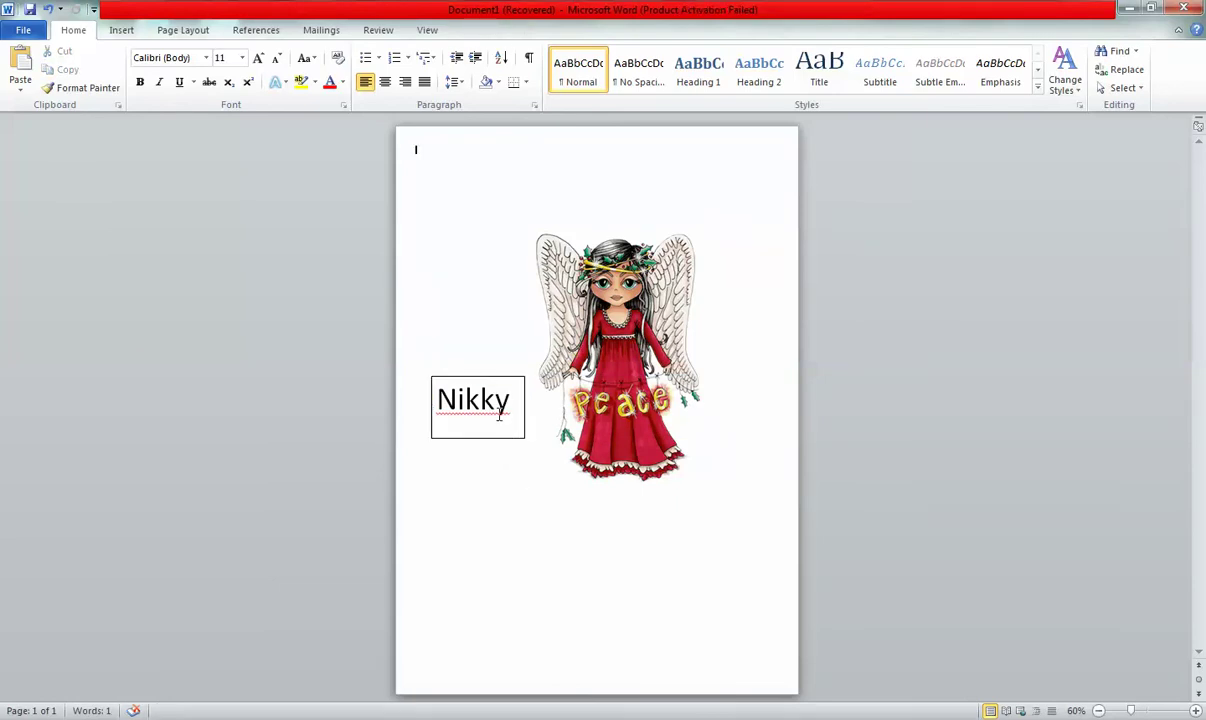
{"action": "left_click", "coordinate": [498, 414]}
{"action": "right_click", "coordinate": [499, 414]}
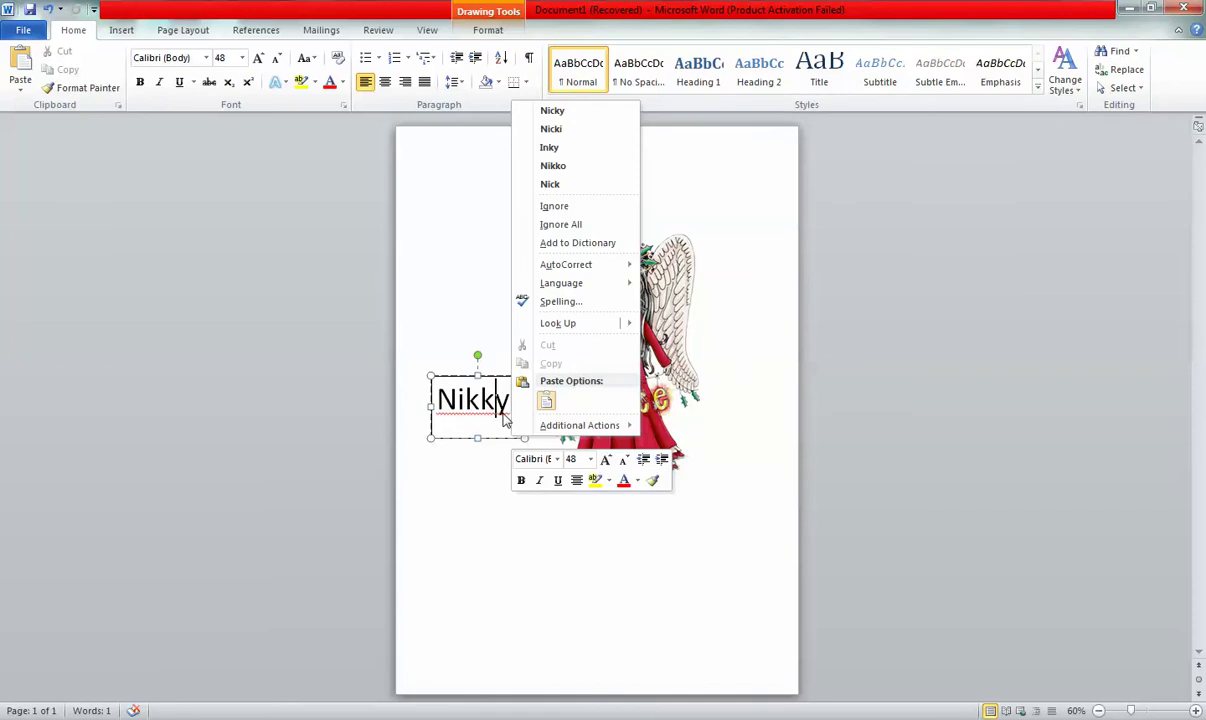
{"action": "left_click", "coordinate": [573, 428]}
{"action": "left_click", "coordinate": [490, 30]}
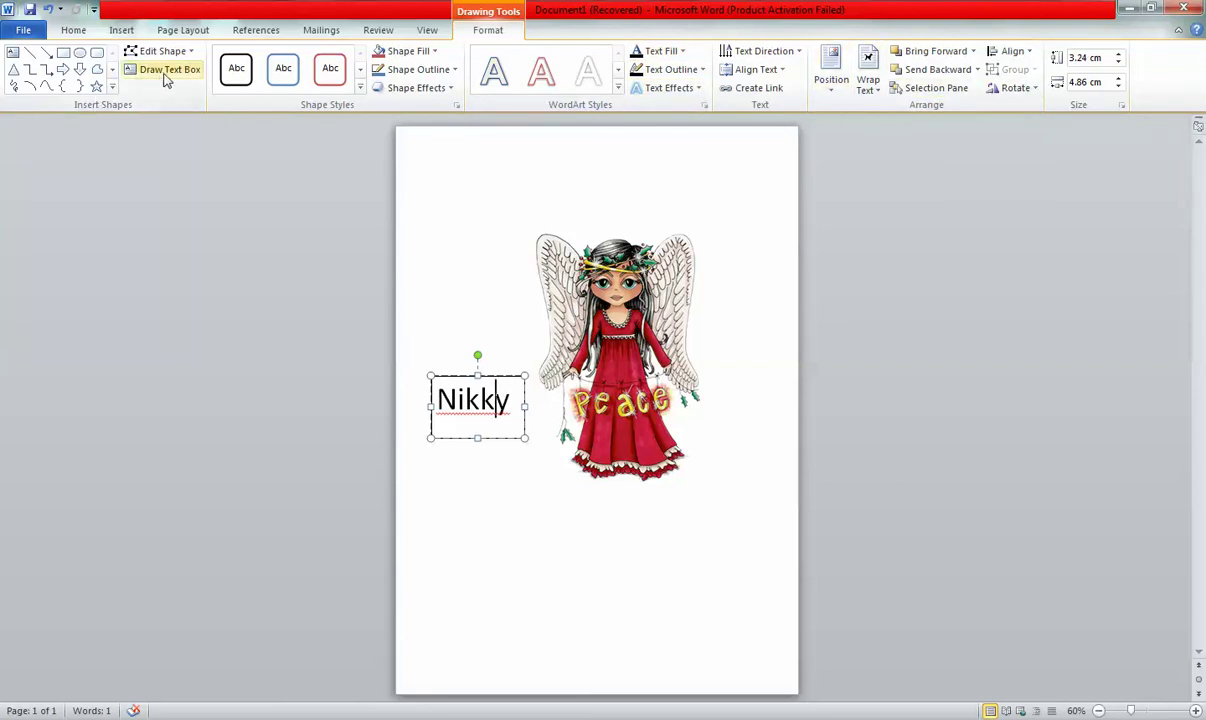
{"action": "left_click", "coordinate": [456, 70]}
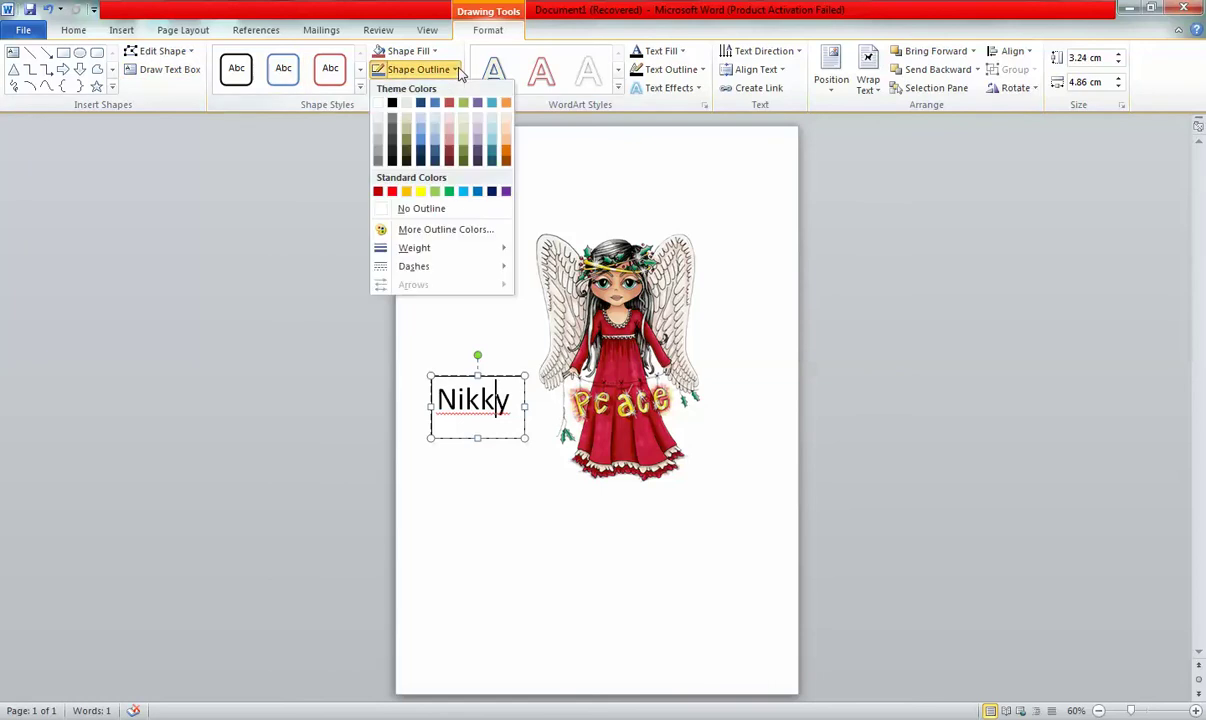
{"action": "left_click", "coordinate": [421, 209]}
{"action": "left_click", "coordinate": [493, 501]}
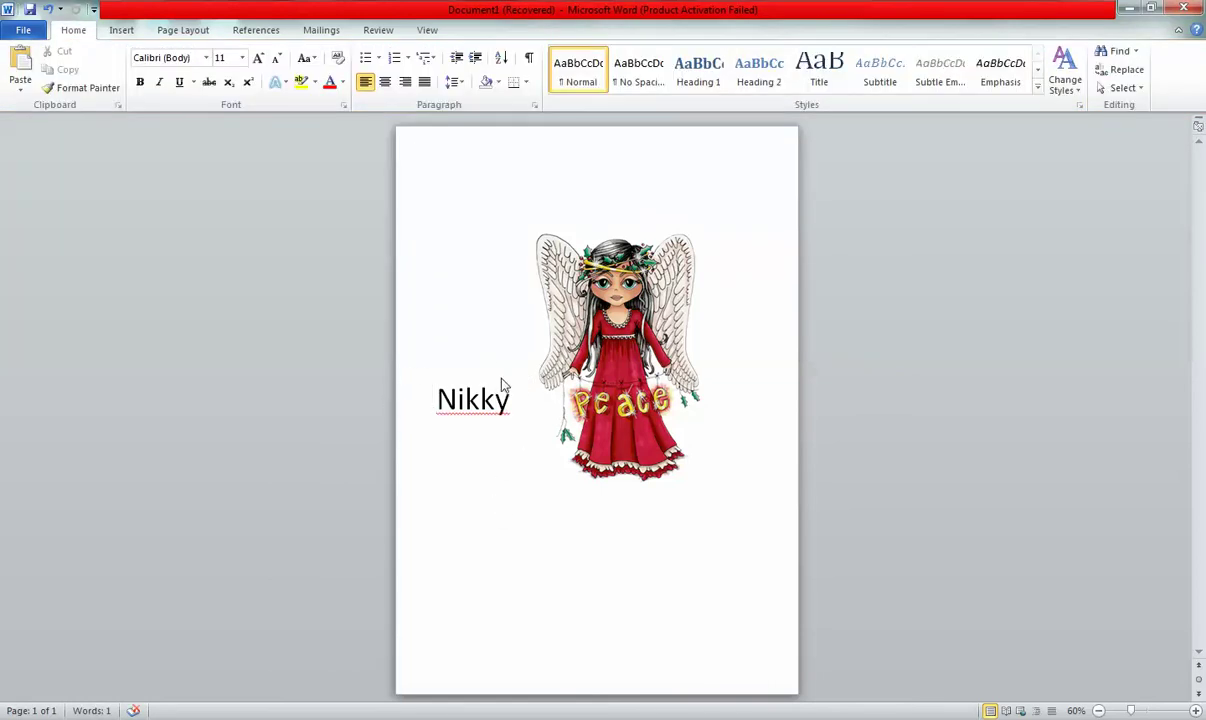
Move the text box over the angel's "Peace" banner and resize it to span the lettering, about 1.84 cm high.
{"action": "left_click", "coordinate": [447, 403]}
{"action": "left_click_drag", "start_coordinate": [580, 400], "coordinate": [623, 382]}
{"action": "left_click_drag", "start_coordinate": [652, 437], "coordinate": [704, 429]}
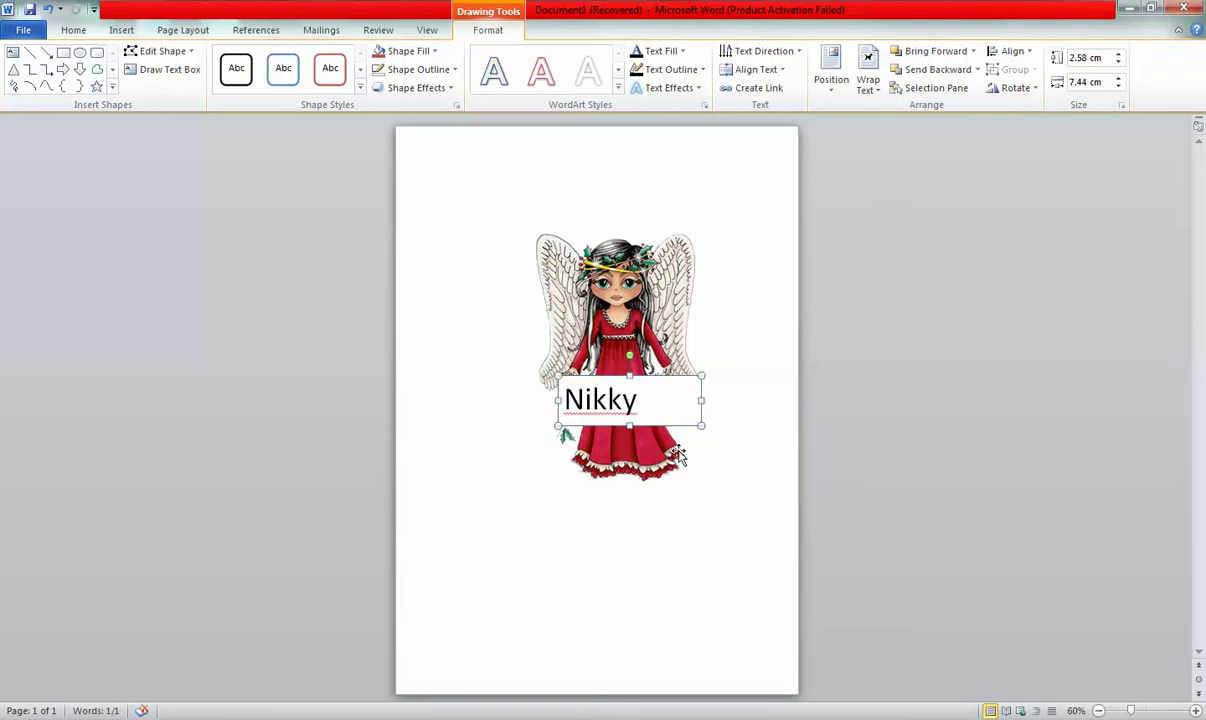
{"action": "left_click", "coordinate": [651, 408]}
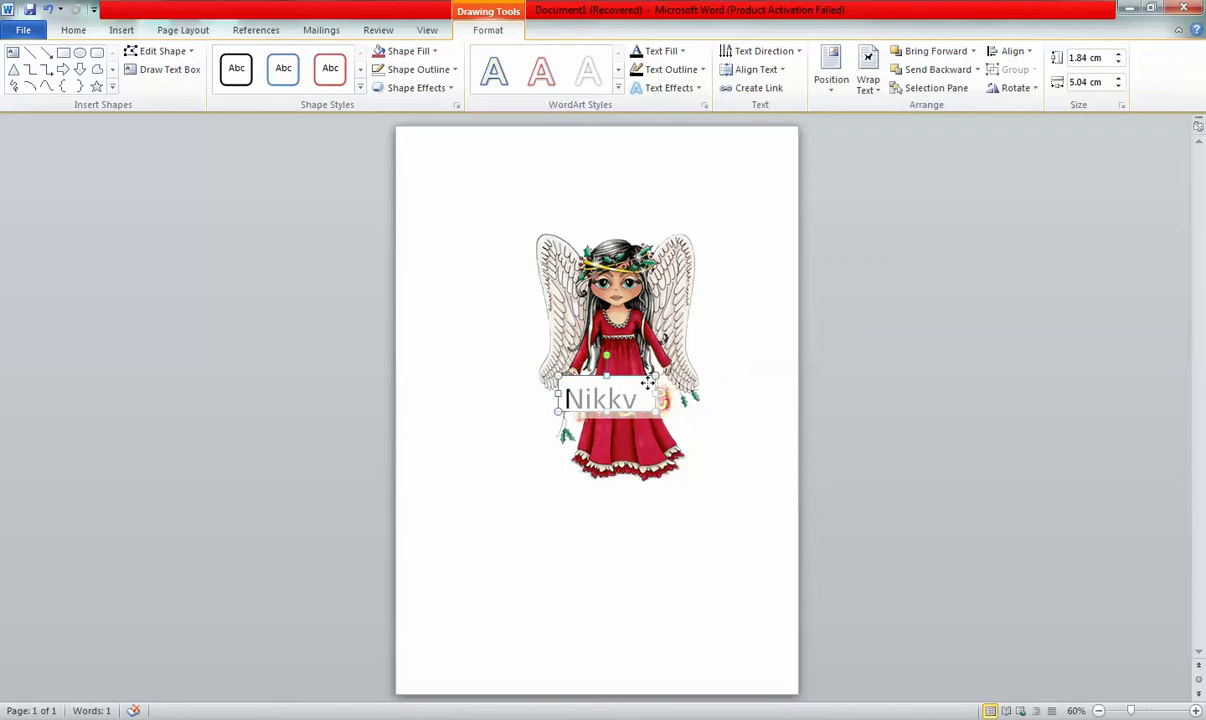
Reduce the name to 36 pt and centre it in the text box.
{"action": "left_click_drag", "start_coordinate": [638, 384], "coordinate": [538, 395]}
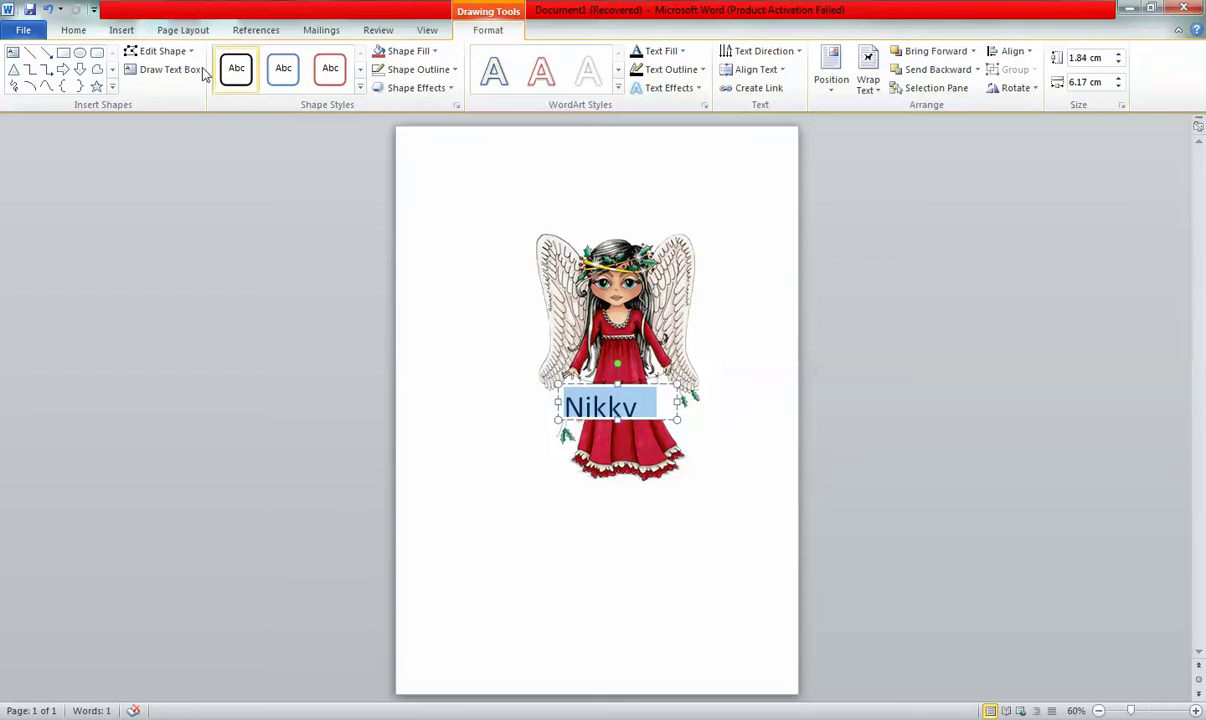
{"action": "left_click", "coordinate": [72, 30]}
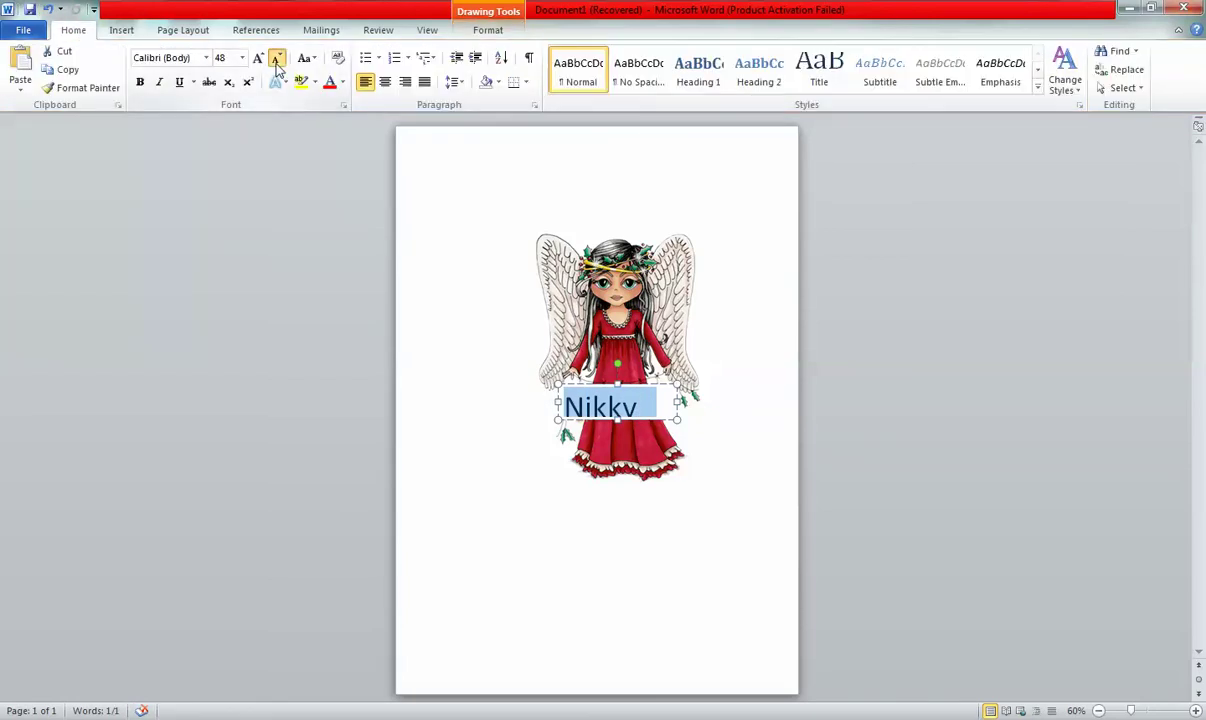
{"action": "left_click", "coordinate": [278, 60]}
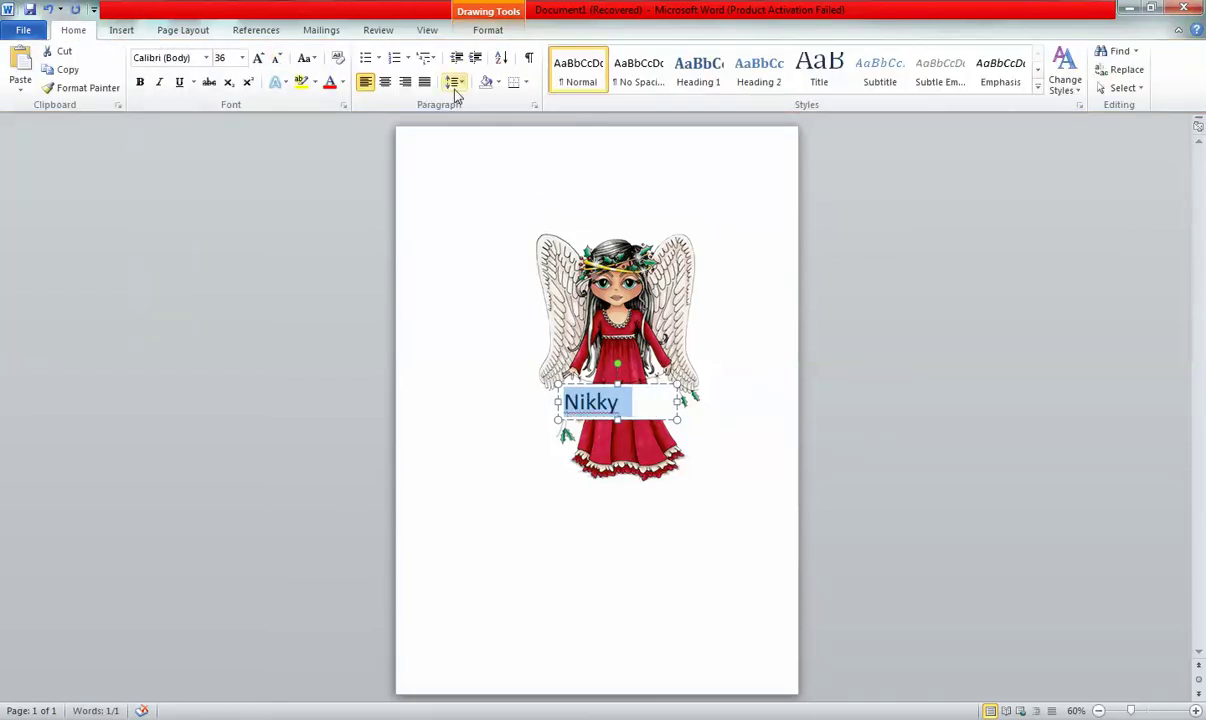
{"action": "left_click", "coordinate": [385, 84]}
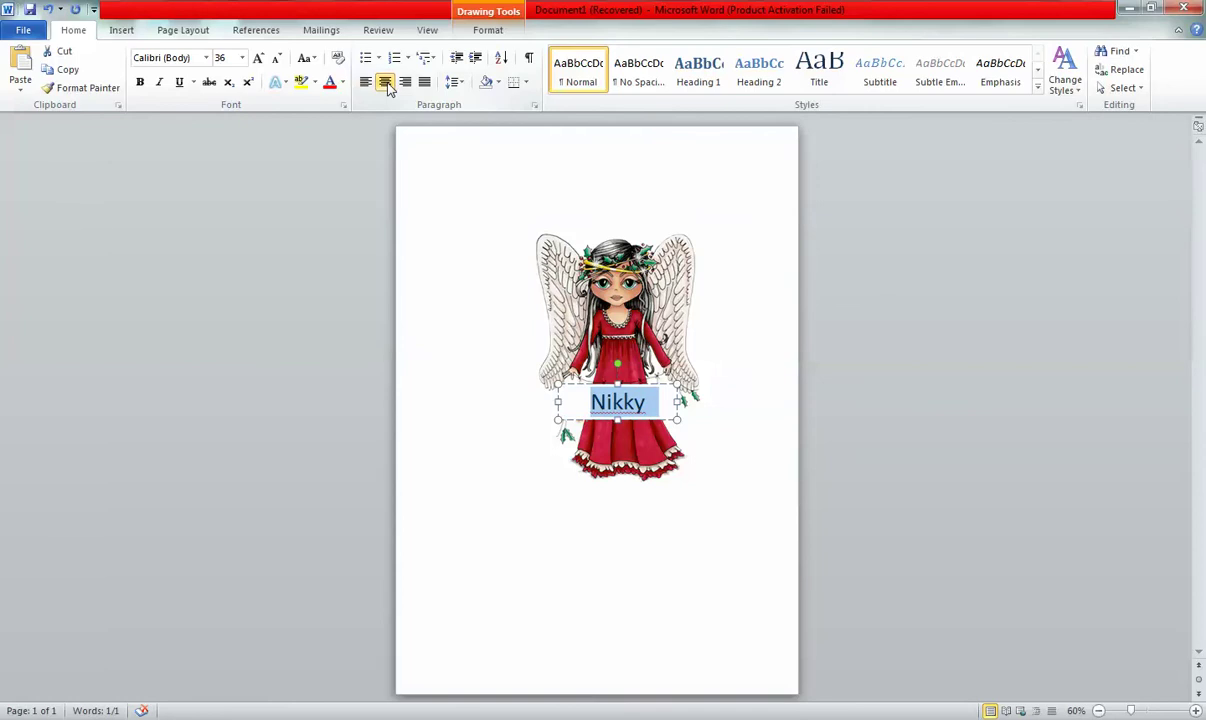
{"action": "left_click", "coordinate": [744, 451]}
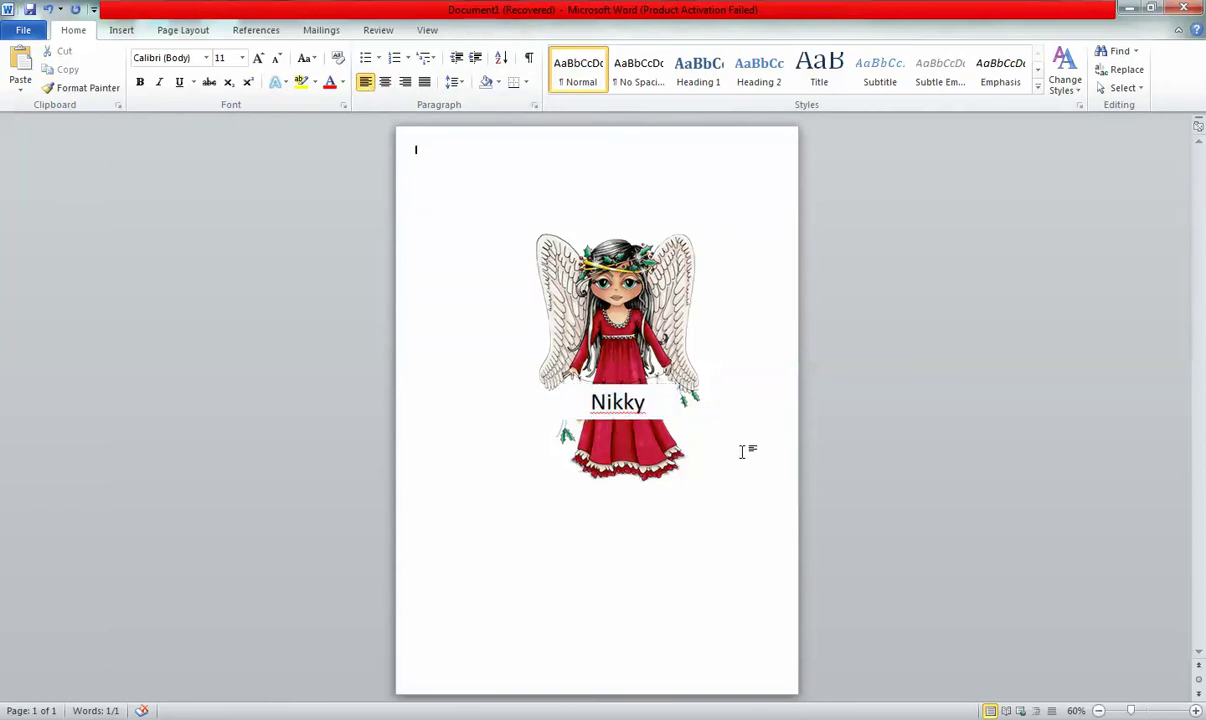
Move the name box up slightly towards the angel's hands and rotate it a few degrees counterclockwise.
{"action": "left_click", "coordinate": [659, 387]}
{"action": "left_click_drag", "start_coordinate": [659, 387], "coordinate": [659, 373]}
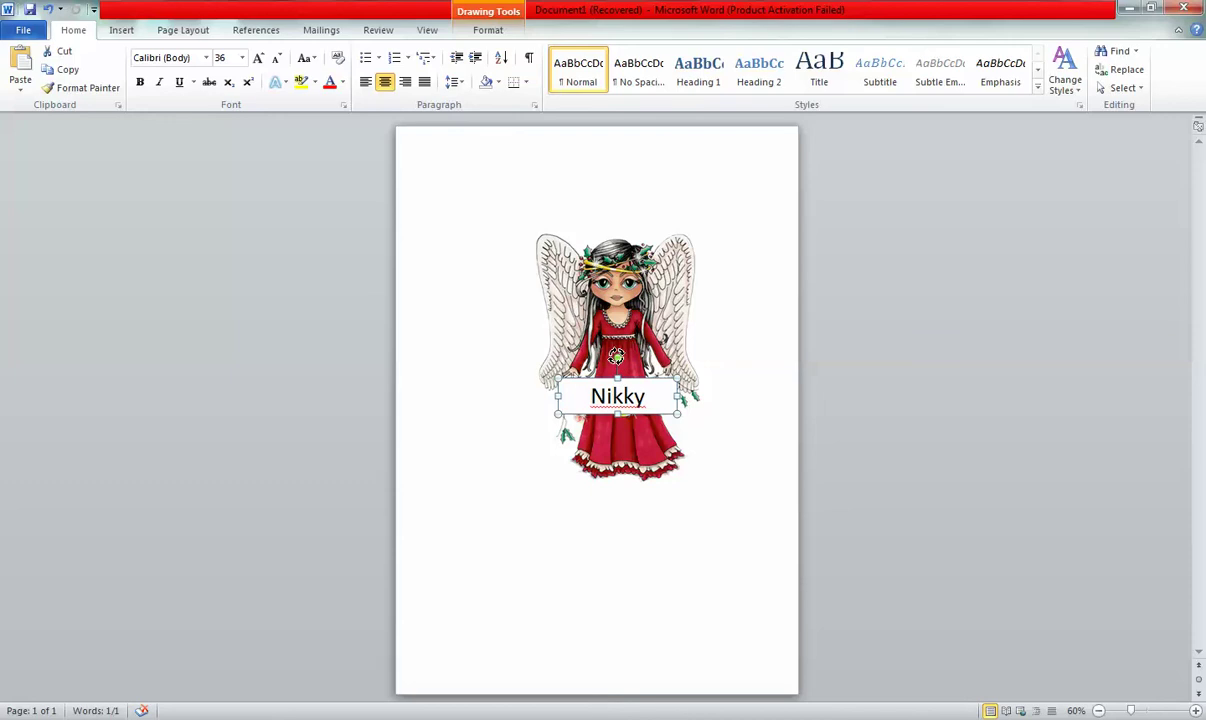
{"action": "mouse_move", "coordinate": [616, 355]}
{"action": "left_mouse_down"}
{"action": "mouse_move", "coordinate": [583, 331]}
{"action": "mouse_move", "coordinate": [613, 355]}
{"action": "left_mouse_up"}
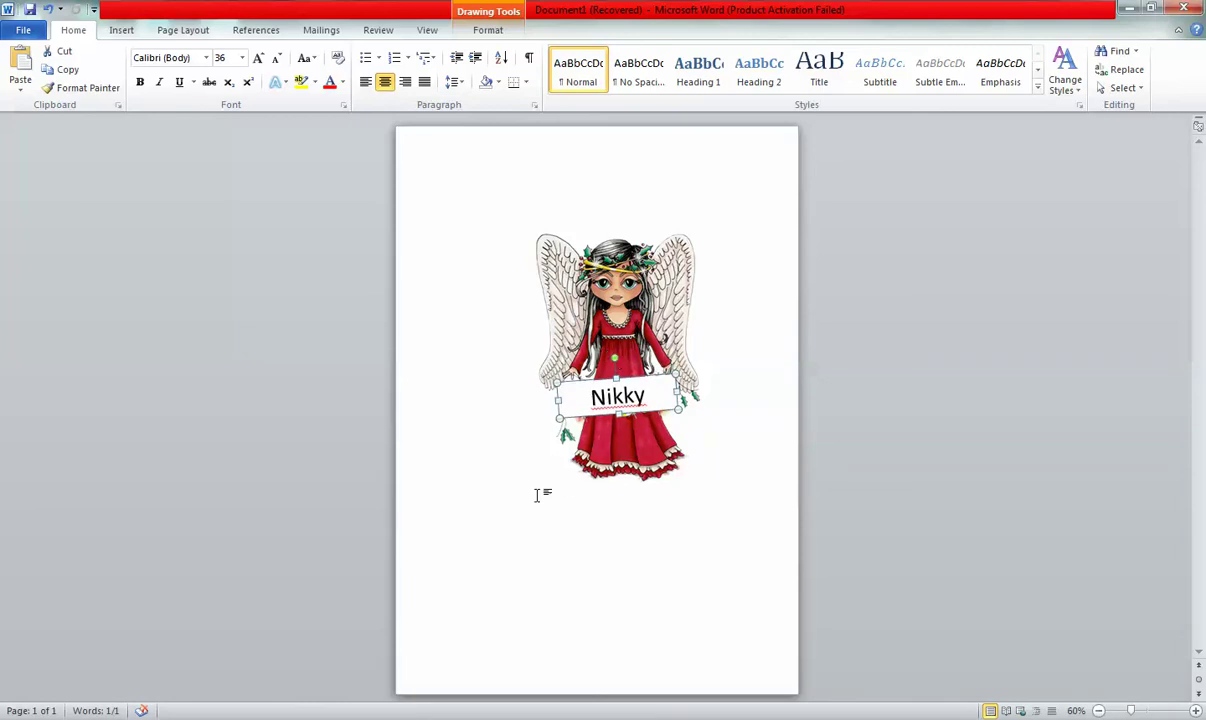
{"action": "left_click", "coordinate": [537, 511]}
{"action": "left_click", "coordinate": [605, 398]}
{"action": "left_click_drag", "start_coordinate": [617, 357], "coordinate": [600, 358]}
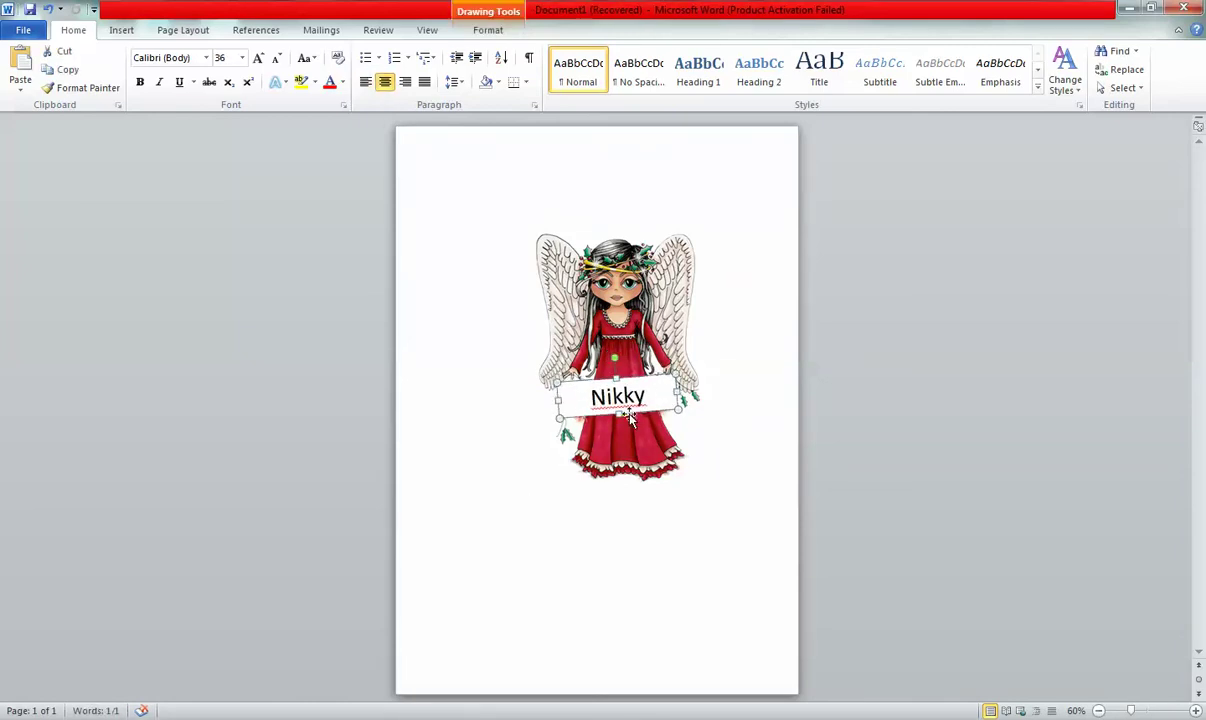
Apply the black outline shape style preset to the name box.
{"action": "left_click", "coordinate": [489, 32]}
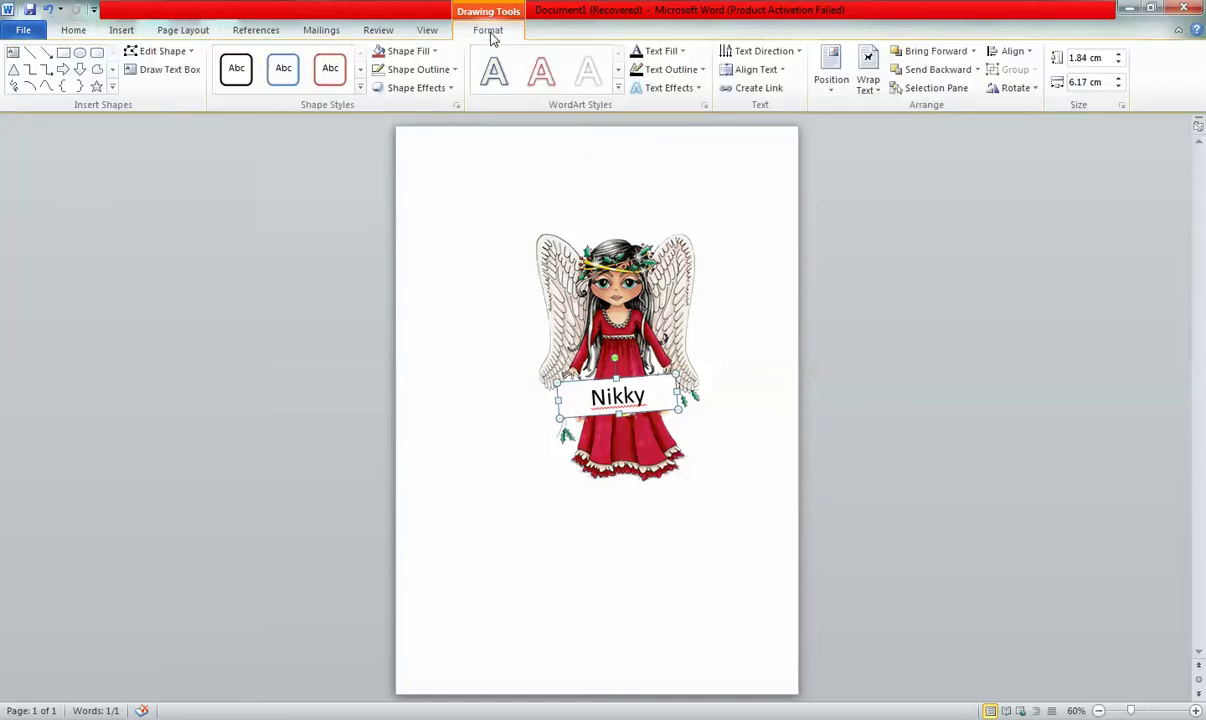
{"action": "left_click", "coordinate": [230, 80]}
{"action": "left_click", "coordinate": [478, 572]}
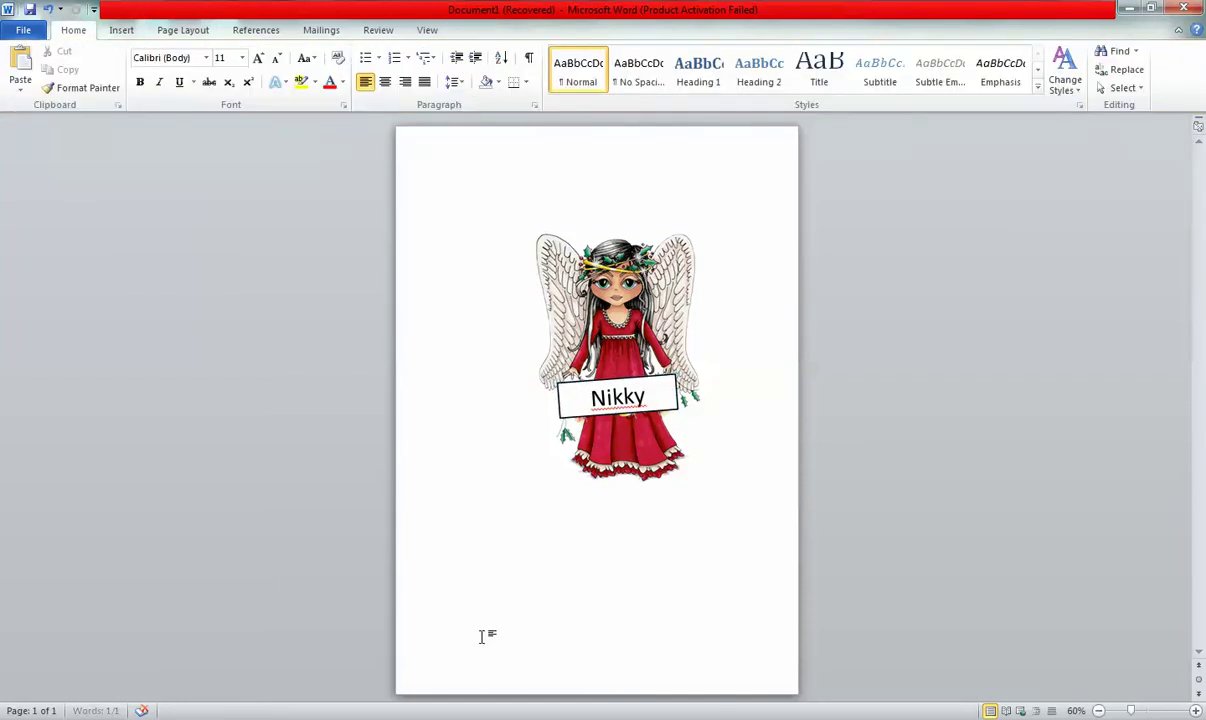
Nudge the tilted name sign slightly upward so it sits at the angel's hands.
{"action": "left_click", "coordinate": [659, 378]}
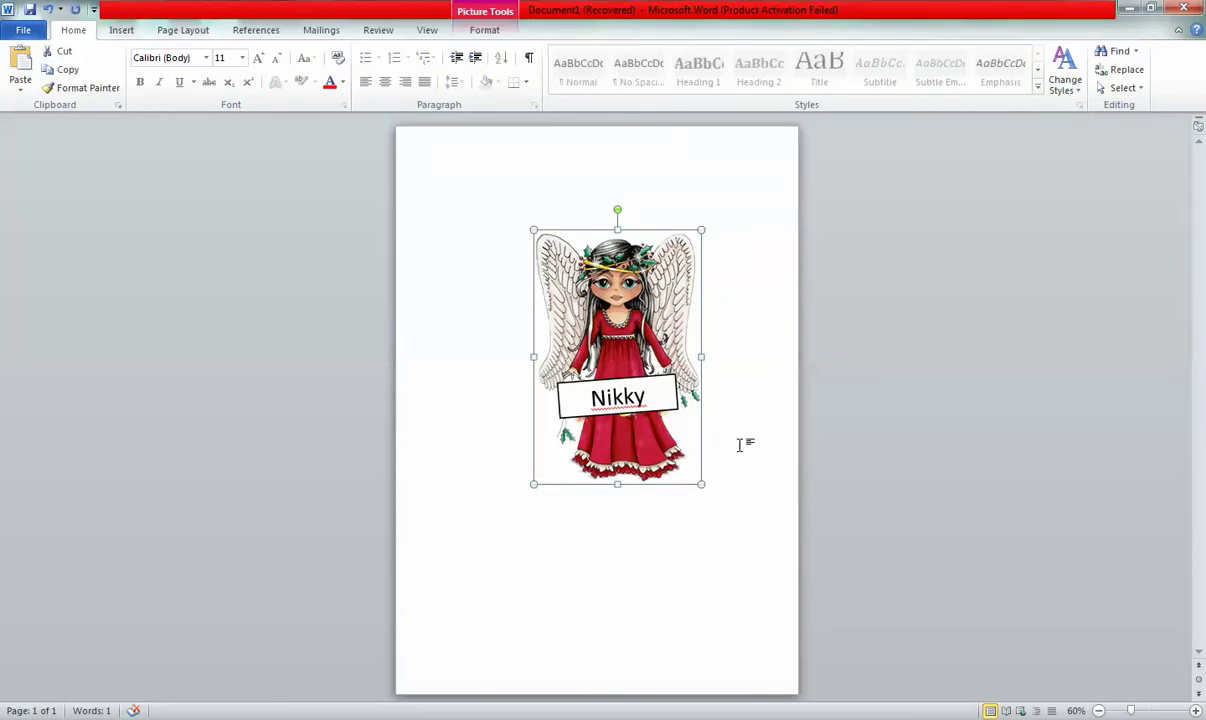
{"action": "left_click", "coordinate": [703, 422]}
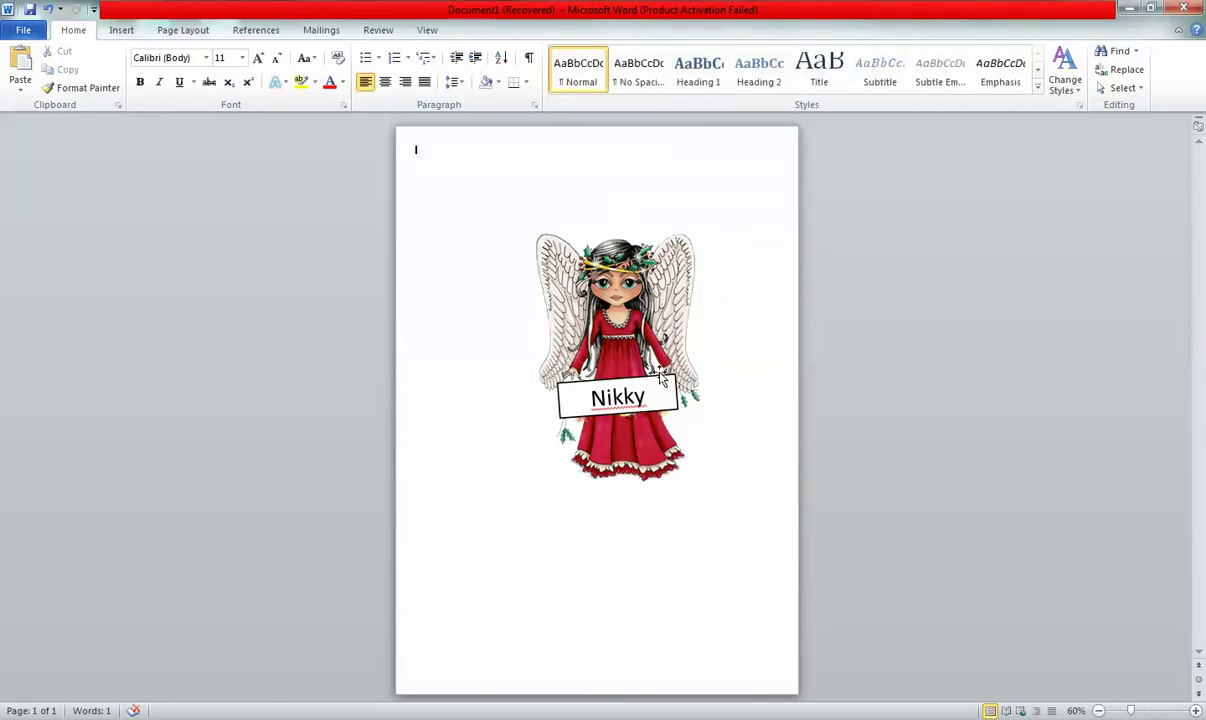
{"action": "left_click", "coordinate": [659, 386]}
{"action": "left_click", "coordinate": [738, 423]}
{"action": "left_click", "coordinate": [646, 398]}
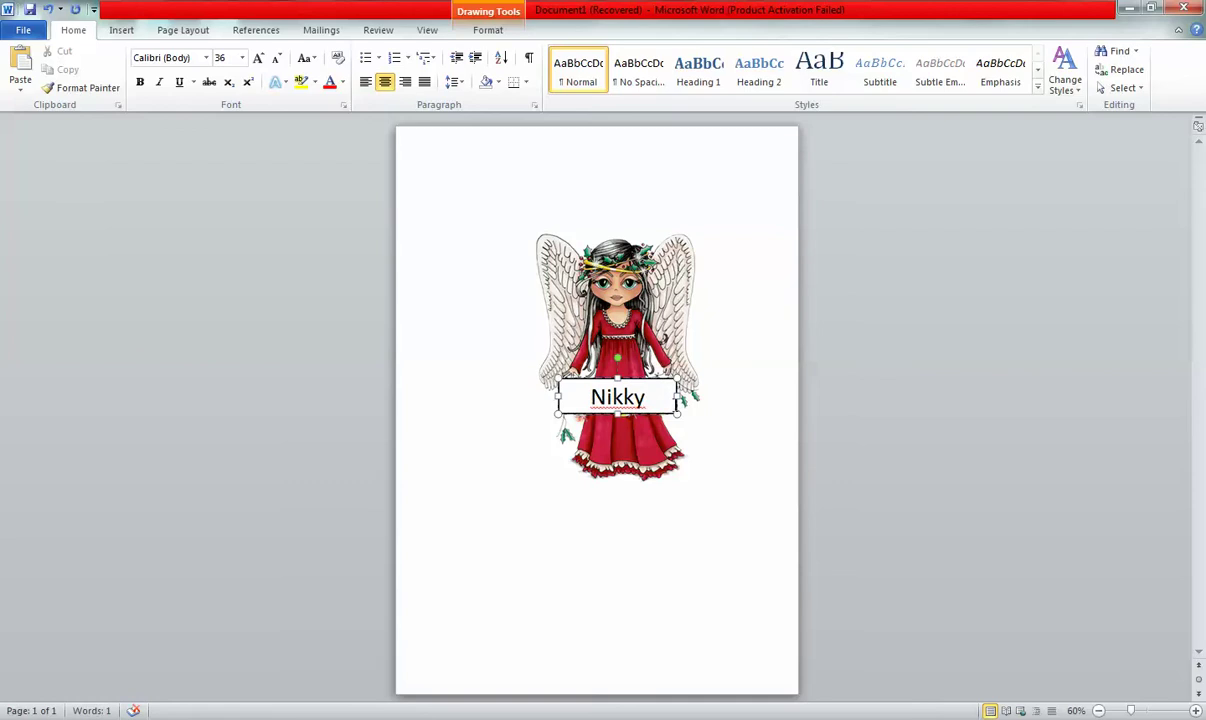
{"action": "left_click", "coordinate": [659, 384]}
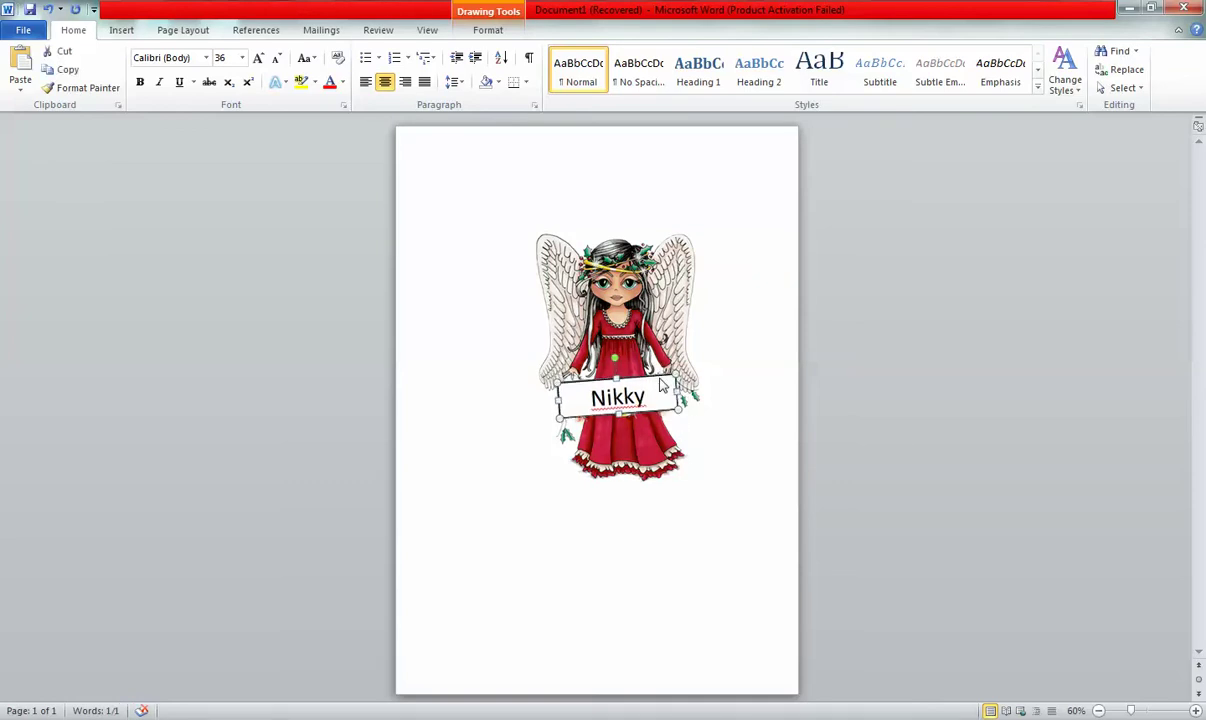
{"action": "left_click_drag", "start_coordinate": [659, 384], "coordinate": [660, 378]}
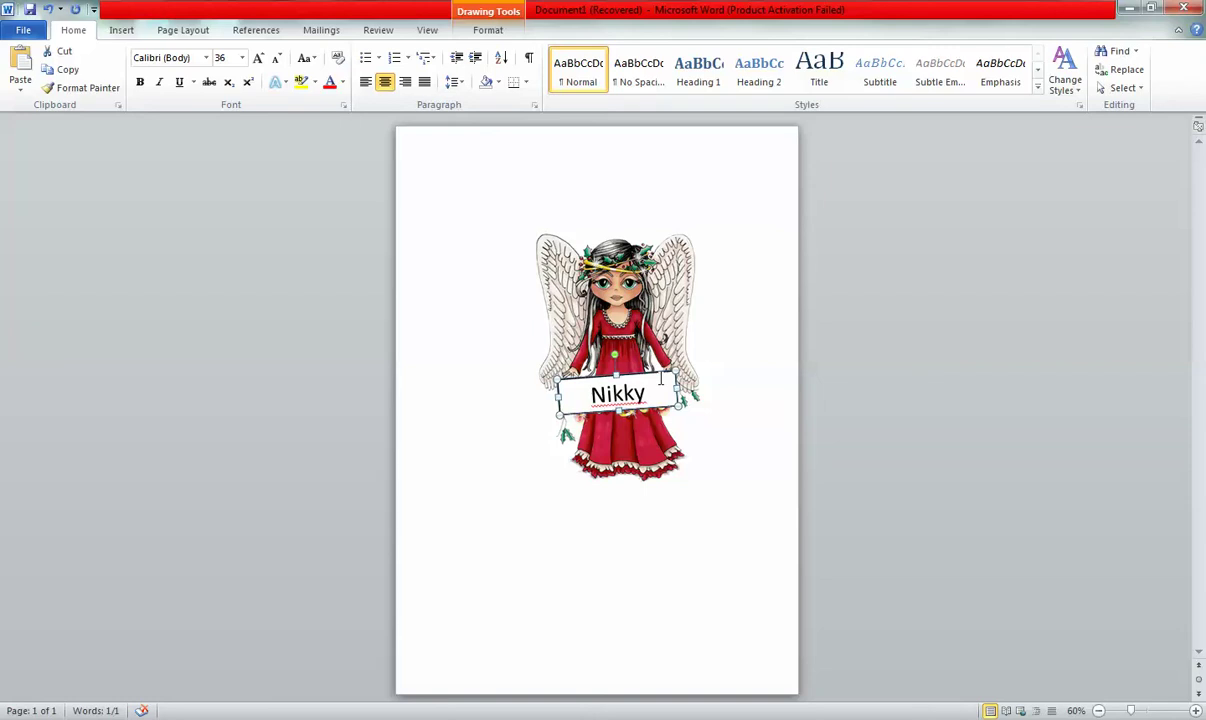
{"action": "left_click", "coordinate": [666, 555]}
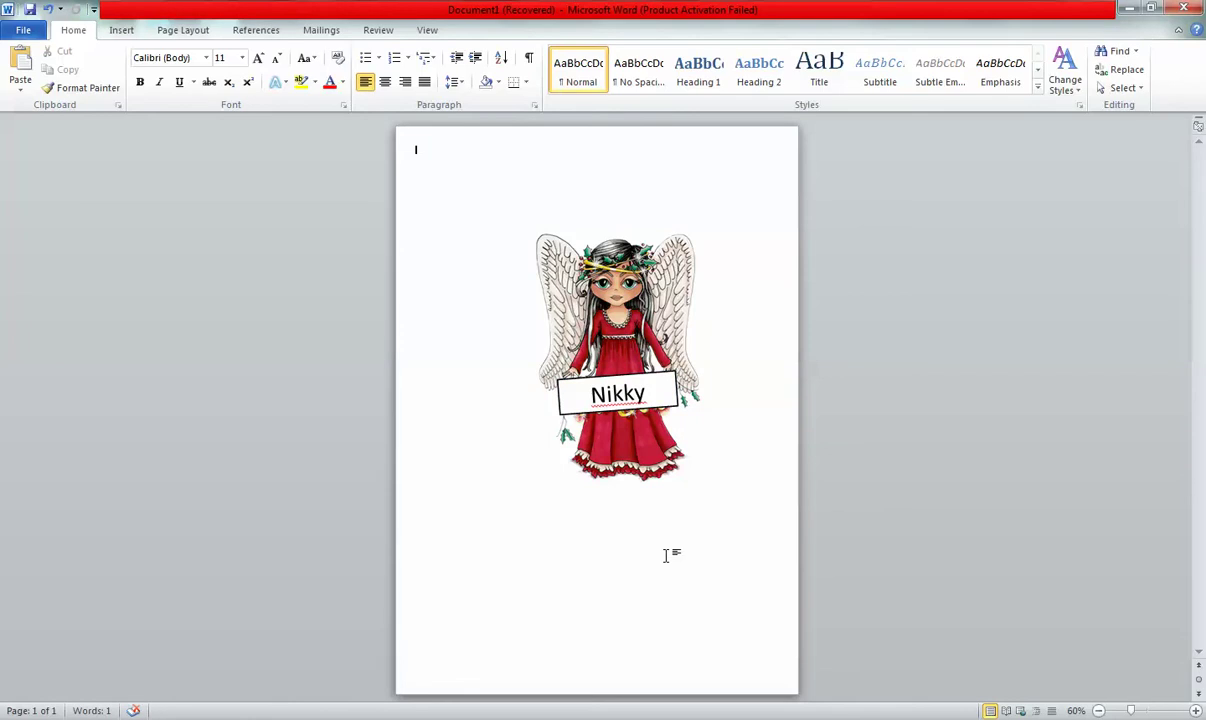